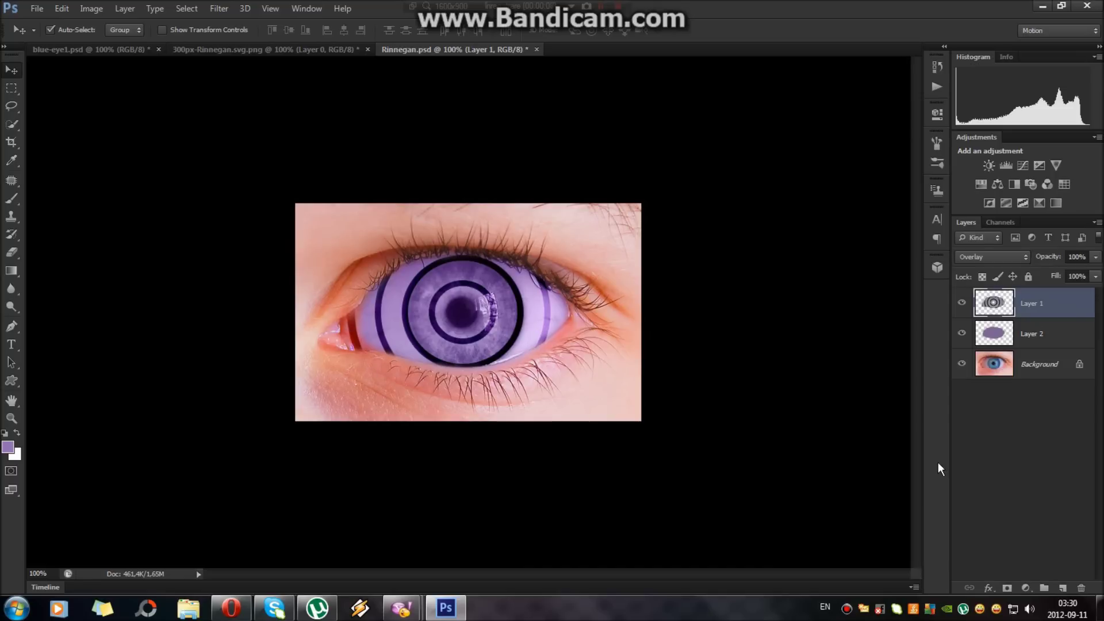
Leave the Rinnegan ring graphic preview and switch to the blue-eye1.psd photo
click(284, 50)
click(106, 51)
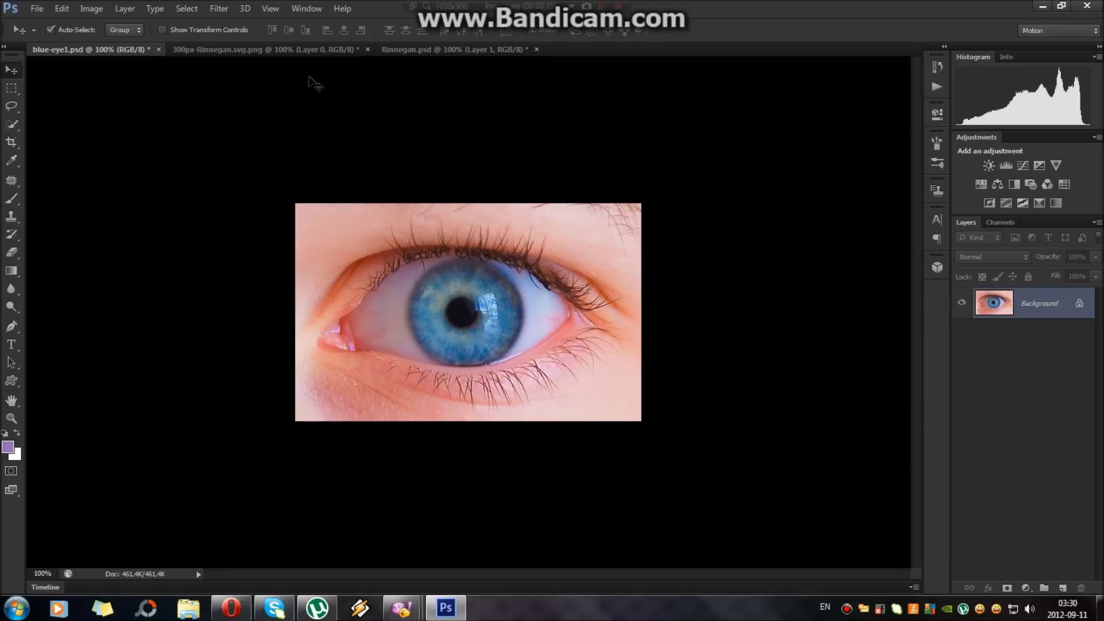
Copy the ring graphic layer from 300px-Rinnegan.svg.png into blue-eye1.psd
click(303, 50)
drag(472, 300, 117, 62)
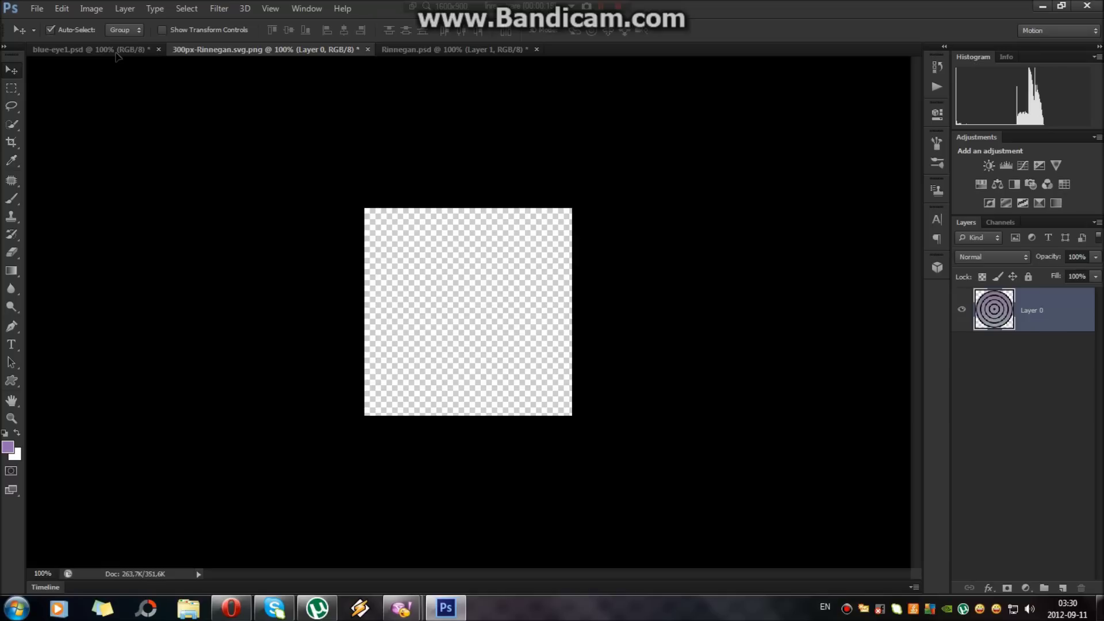
mouse_move(117, 62)
mouse_down()
mouse_move(515, 349)
mouse_move(475, 294)
mouse_up()
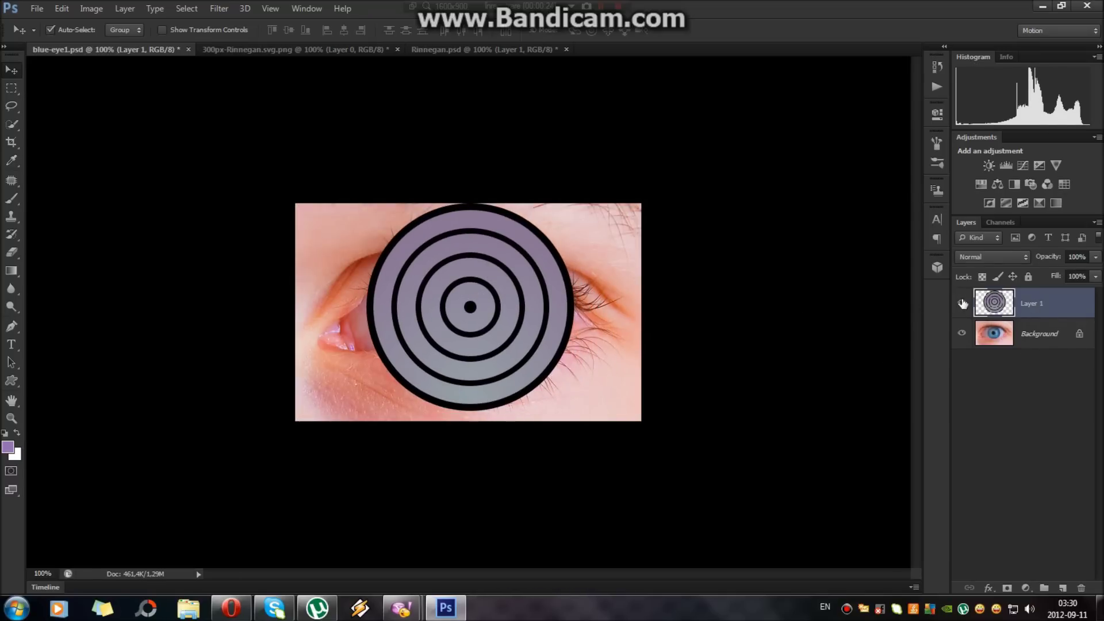
Hide the ring layer and add a new empty layer above the Background photo
click(962, 303)
click(1027, 333)
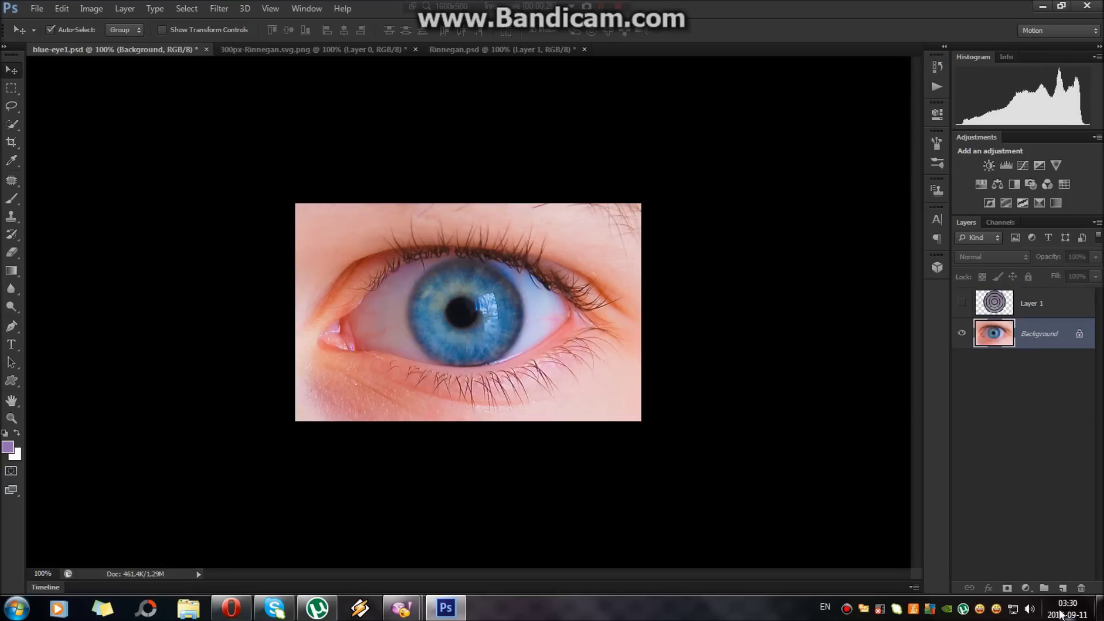
click(1063, 588)
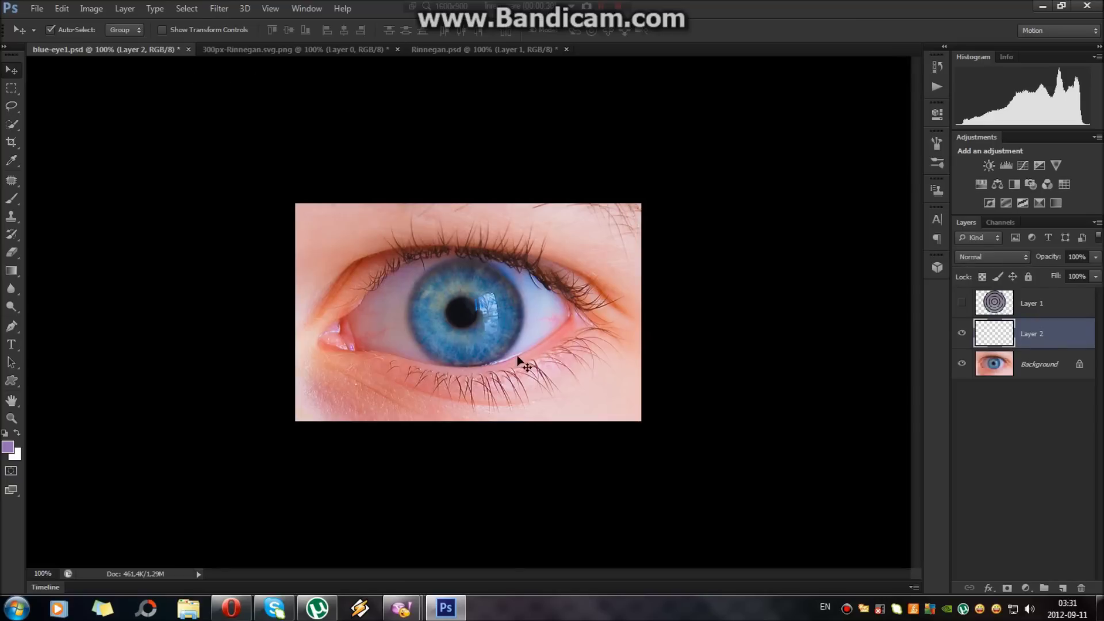
Switch to Full Screen Mode With Menu Bar, pan the photo left, and select the Brush tool
click(11, 489)
click(47, 502)
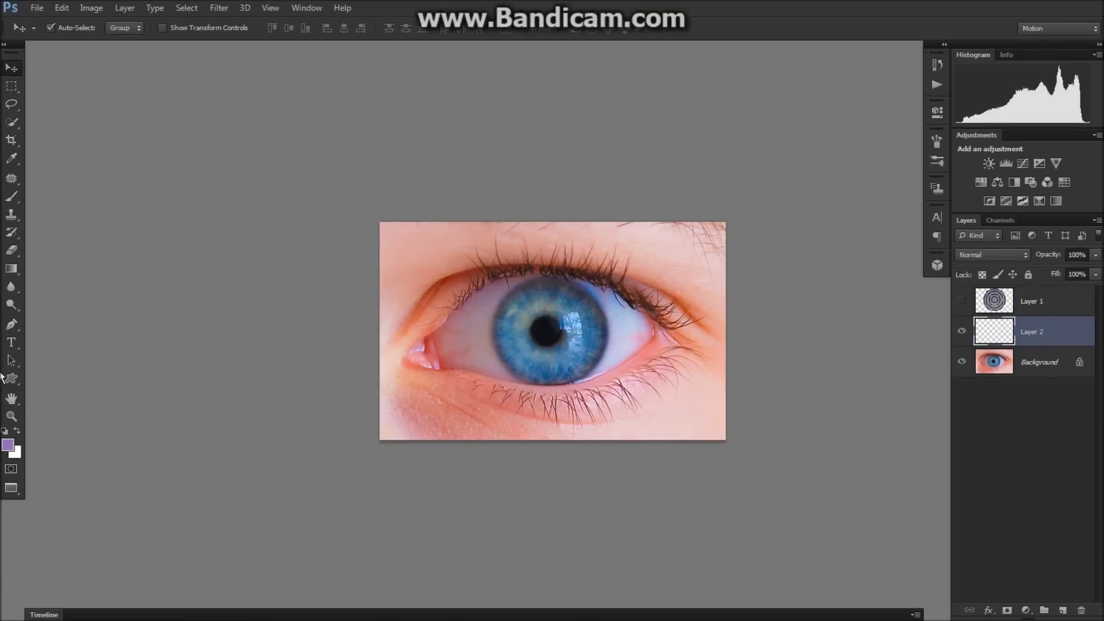
click(11, 398)
click(70, 396)
drag(460, 409, 400, 405)
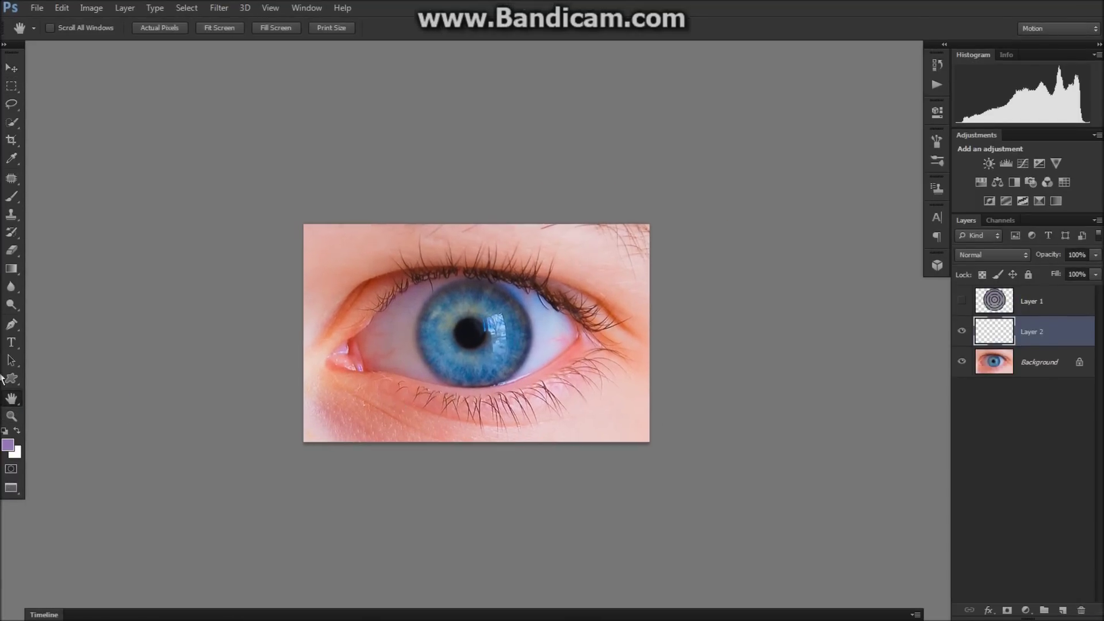
click(13, 69)
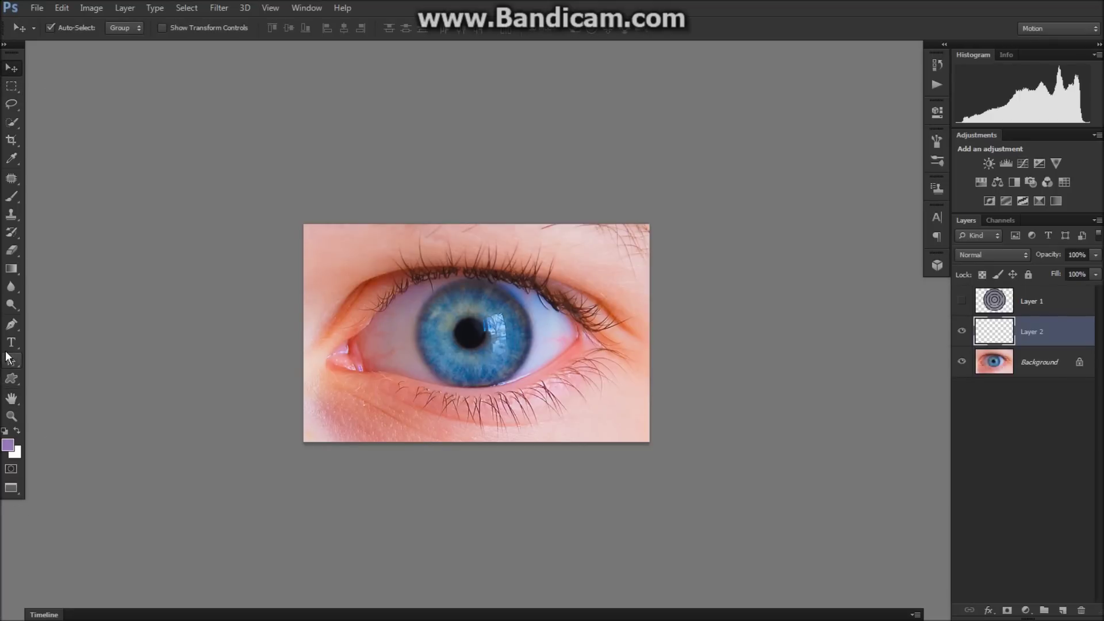
click(11, 197)
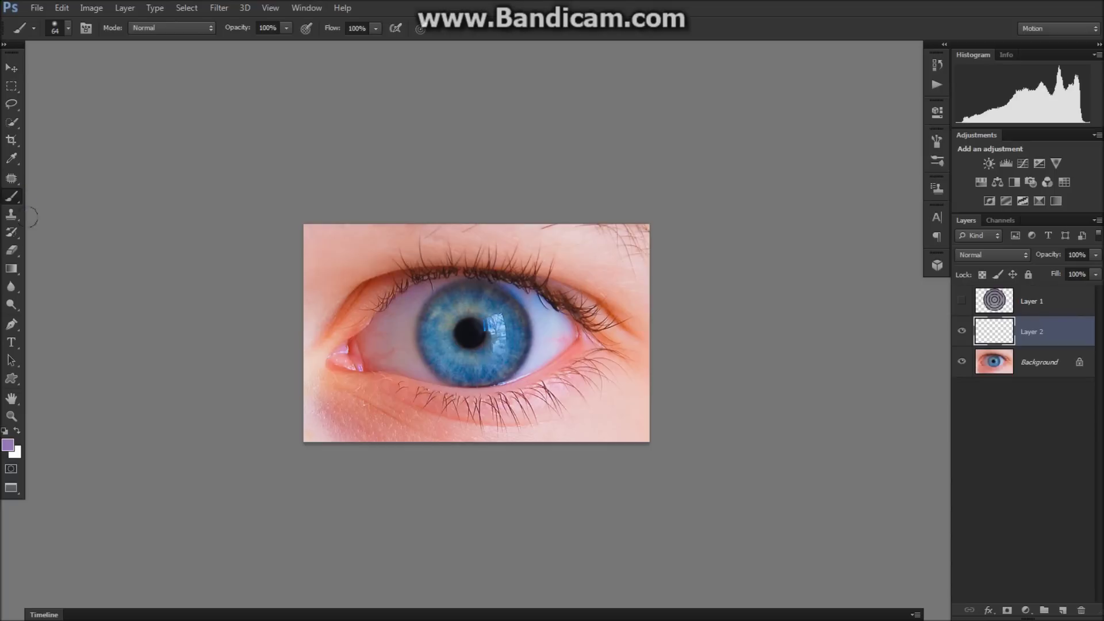
Set the foreground colour to purple hex 956db8 in the Color Picker
click(8, 445)
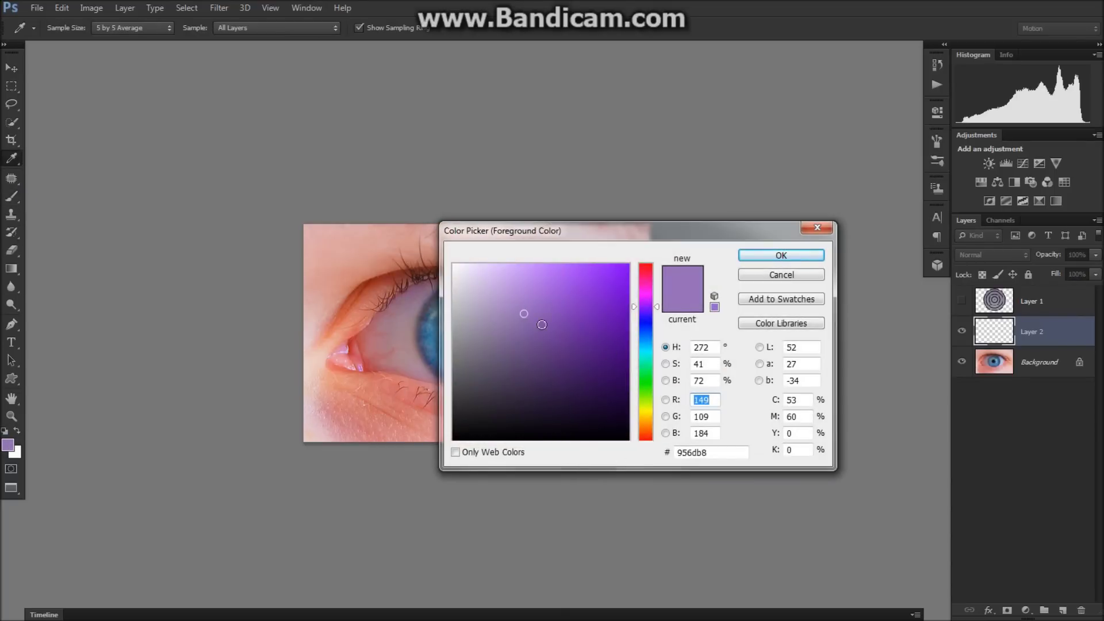
click(711, 453)
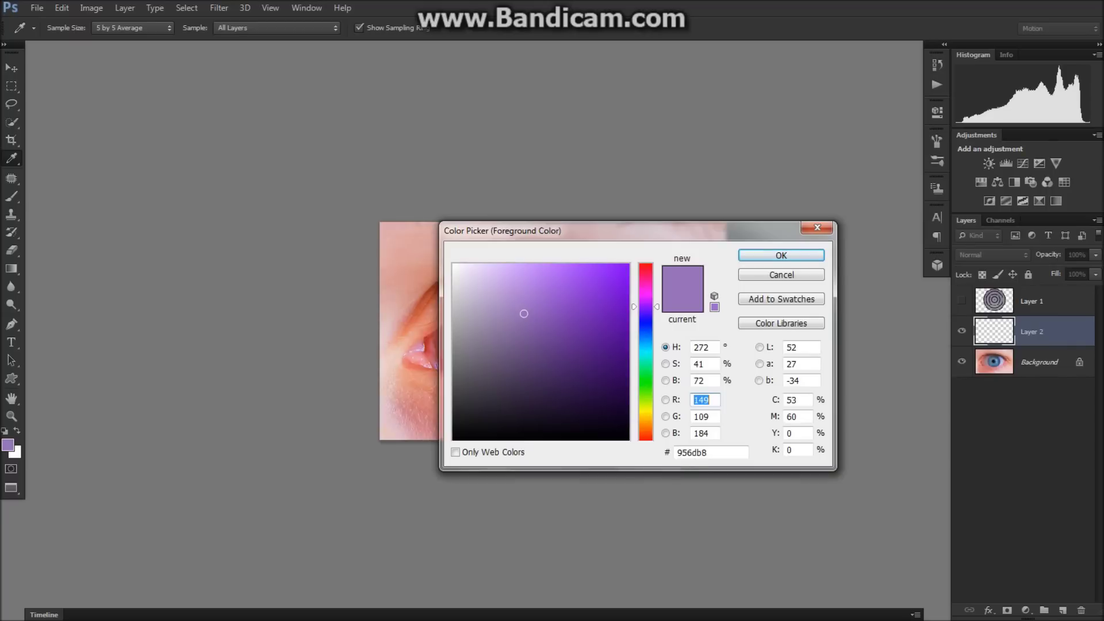
key(Tab)
key(Tab)
key(Tab)
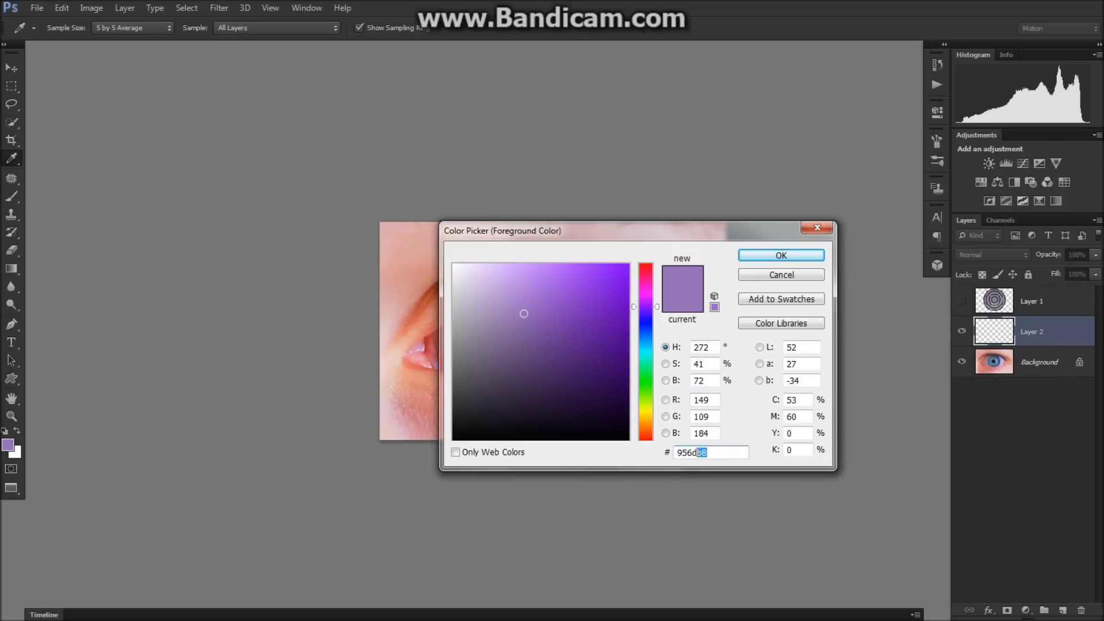
click(777, 255)
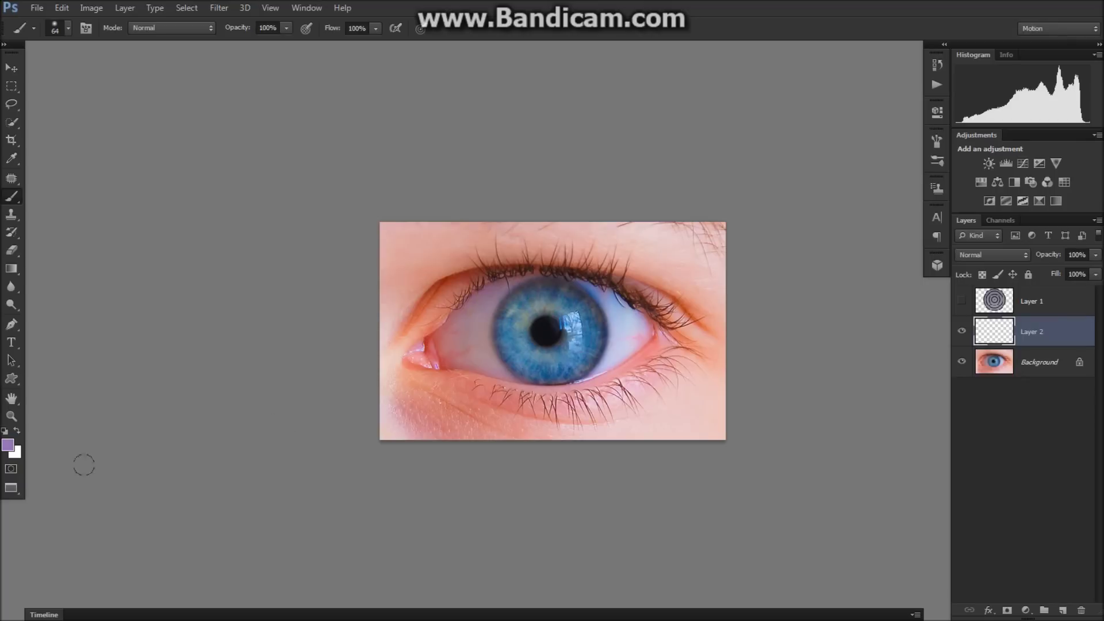
Zoom in and paint the iris and eye white solid purple on the new layer
scroll(594, 306, up, 2)
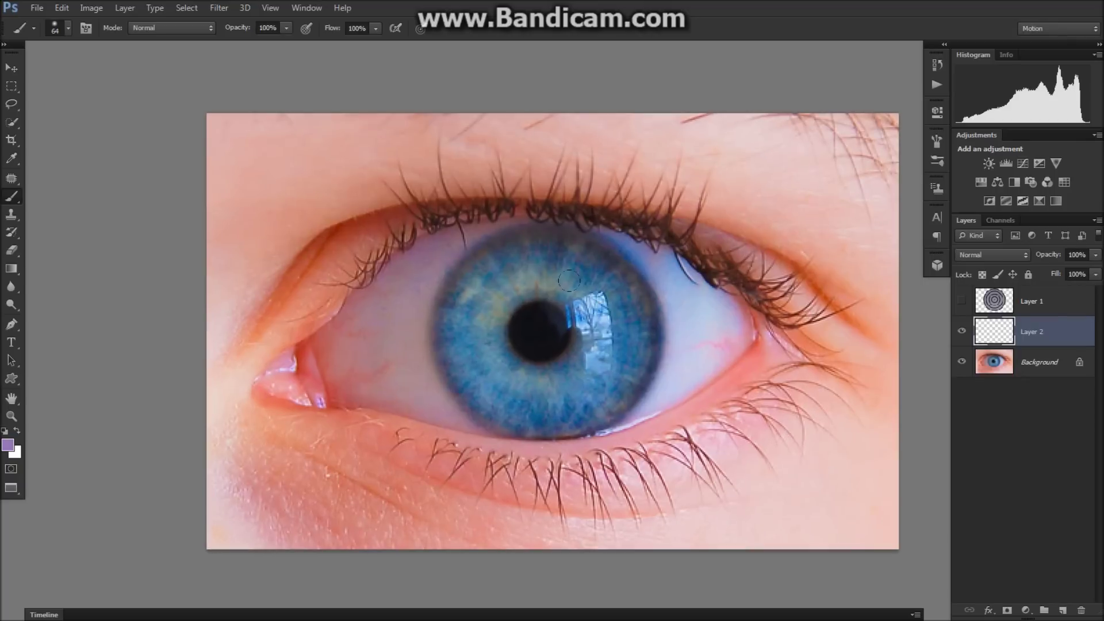
mouse_move(475, 248)
mouse_down()
mouse_move(360, 322)
mouse_move(477, 397)
mouse_move(690, 397)
mouse_move(673, 338)
mouse_move(713, 313)
mouse_move(610, 262)
mouse_move(520, 246)
mouse_move(523, 309)
mouse_move(581, 236)
mouse_move(629, 249)
mouse_move(561, 319)
mouse_move(647, 350)
mouse_move(455, 373)
mouse_move(564, 379)
mouse_up()
drag(535, 338, 460, 294)
mouse_move(379, 279)
mouse_down()
mouse_move(425, 236)
mouse_move(535, 224)
mouse_up()
drag(443, 343, 412, 339)
drag(565, 398, 592, 386)
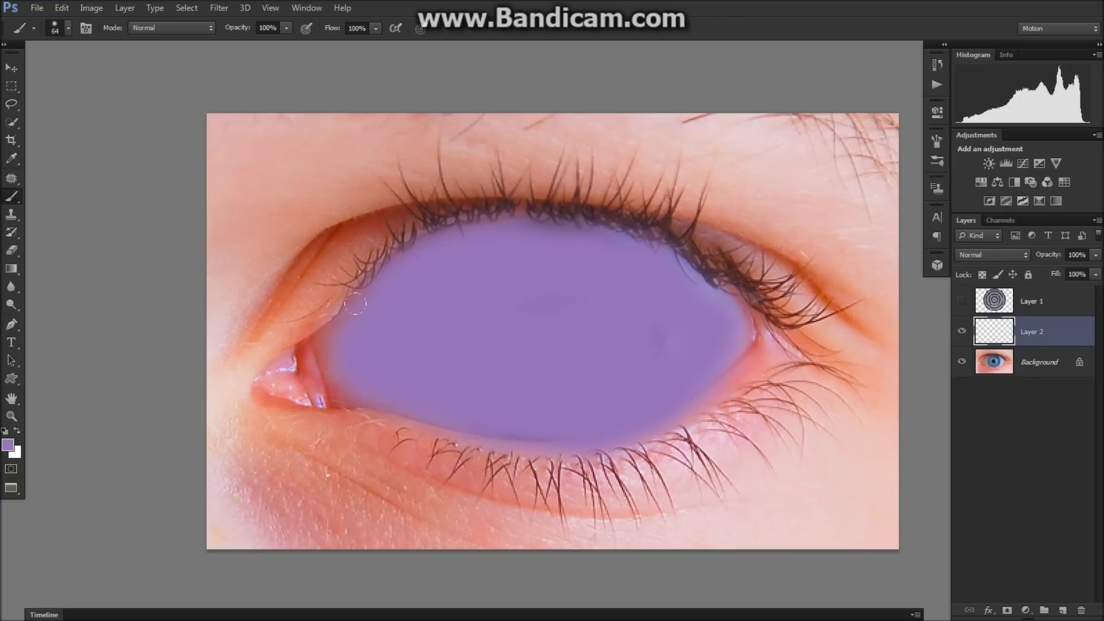
drag(704, 275, 685, 258)
drag(604, 224, 509, 216)
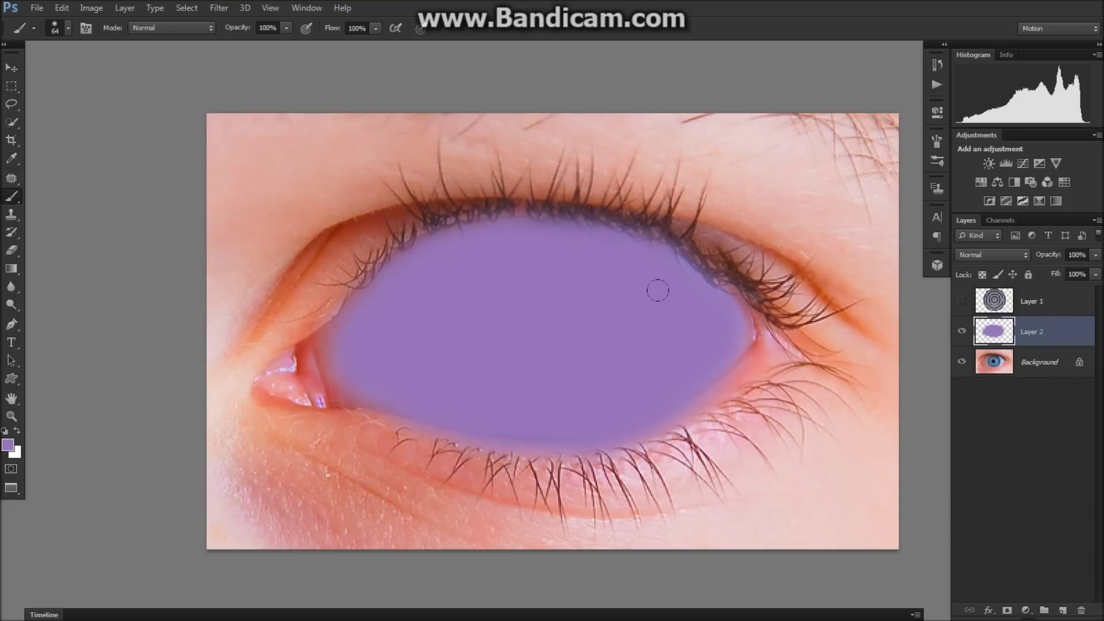
Shrink the brush to 28 px and zoom out to see the whole photo
right_click(502, 293)
click(503, 246)
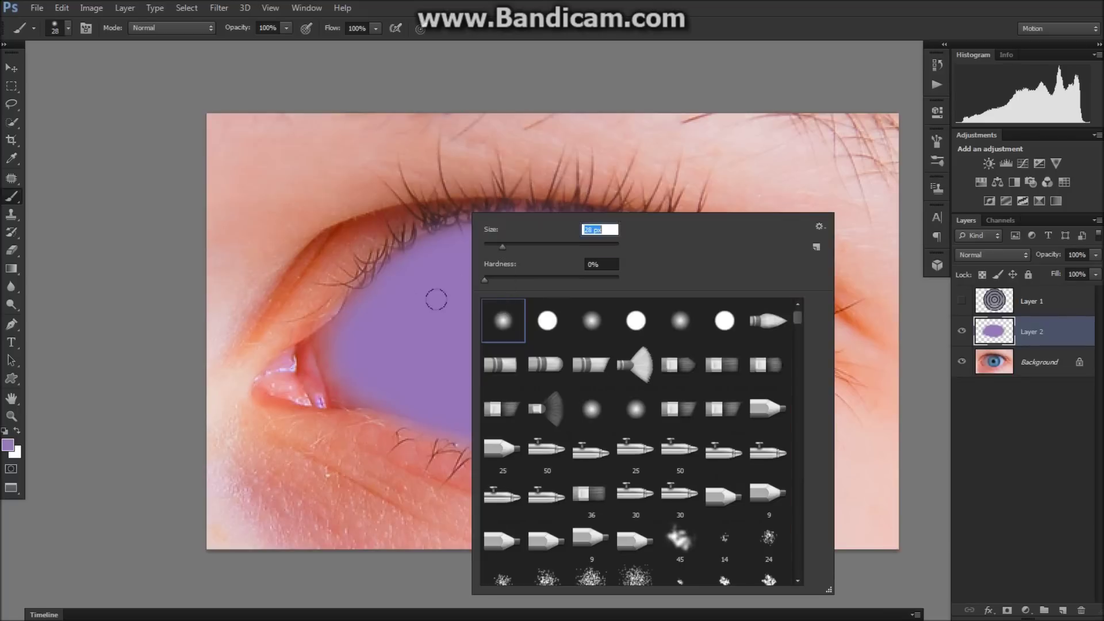
key(Return)
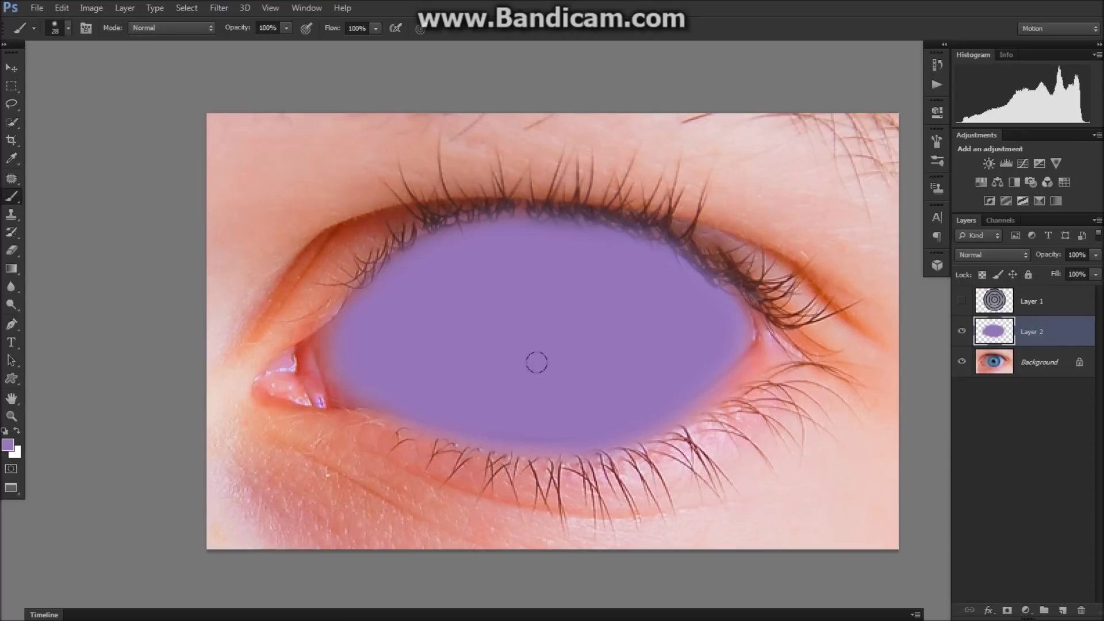
key(ctrl+minus)
key(ctrl+minus)
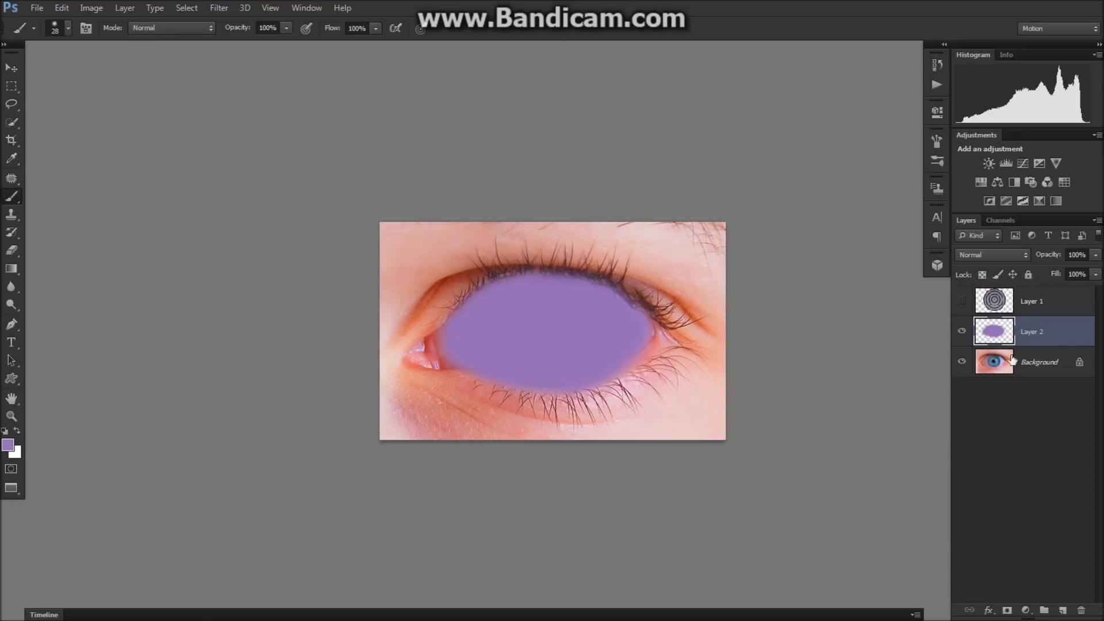
click(1007, 257)
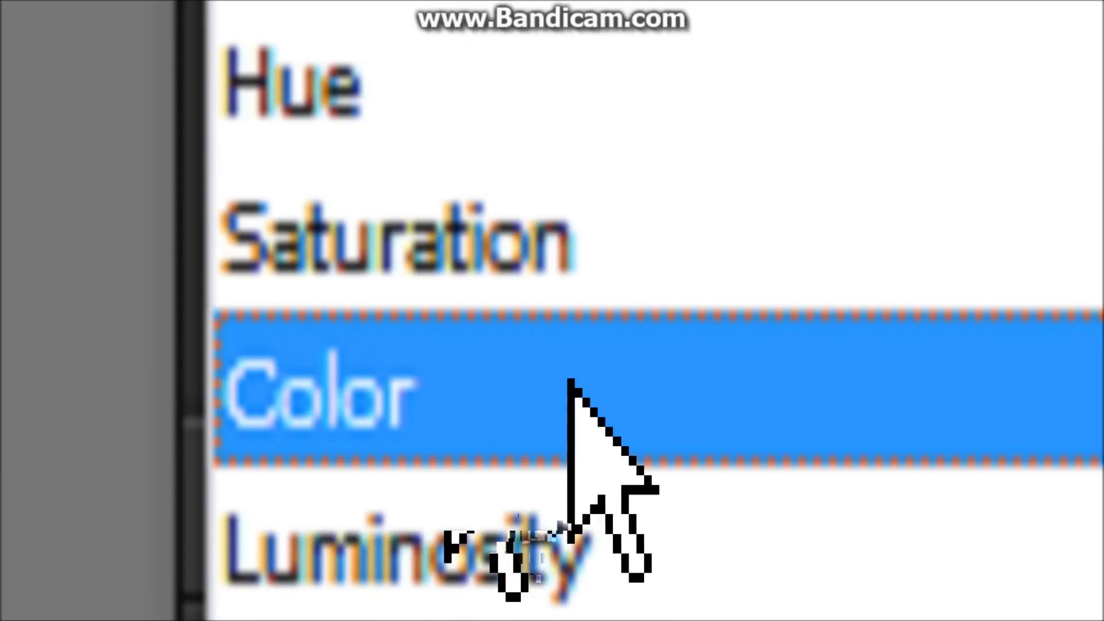
Set the purple layer's blend mode to Color, then select the ring layer Layer 1
click(571, 381)
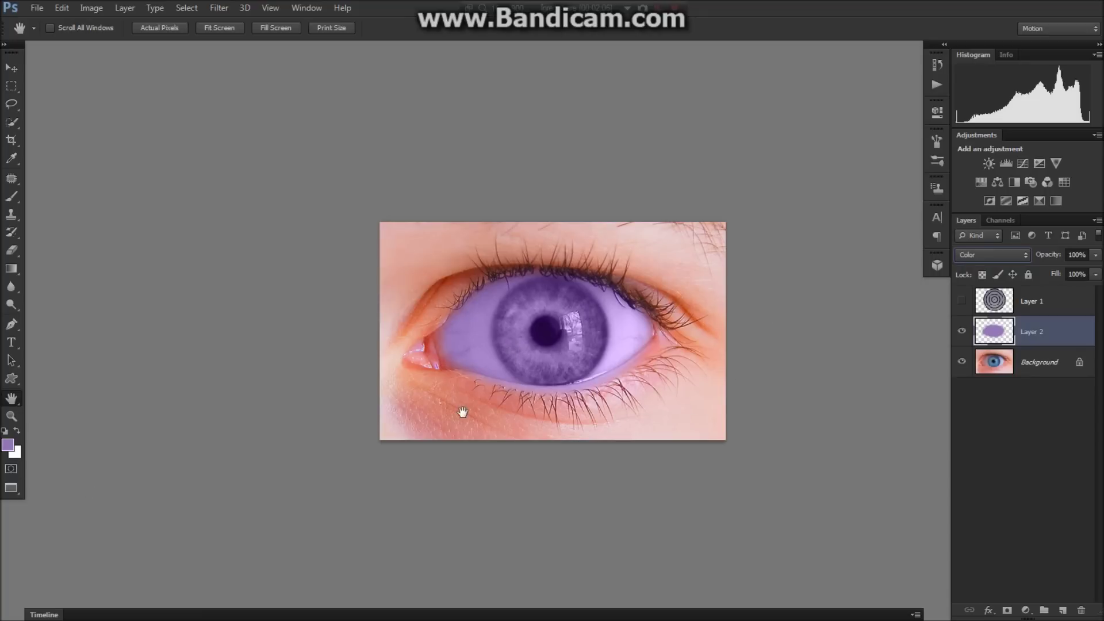
click(1076, 295)
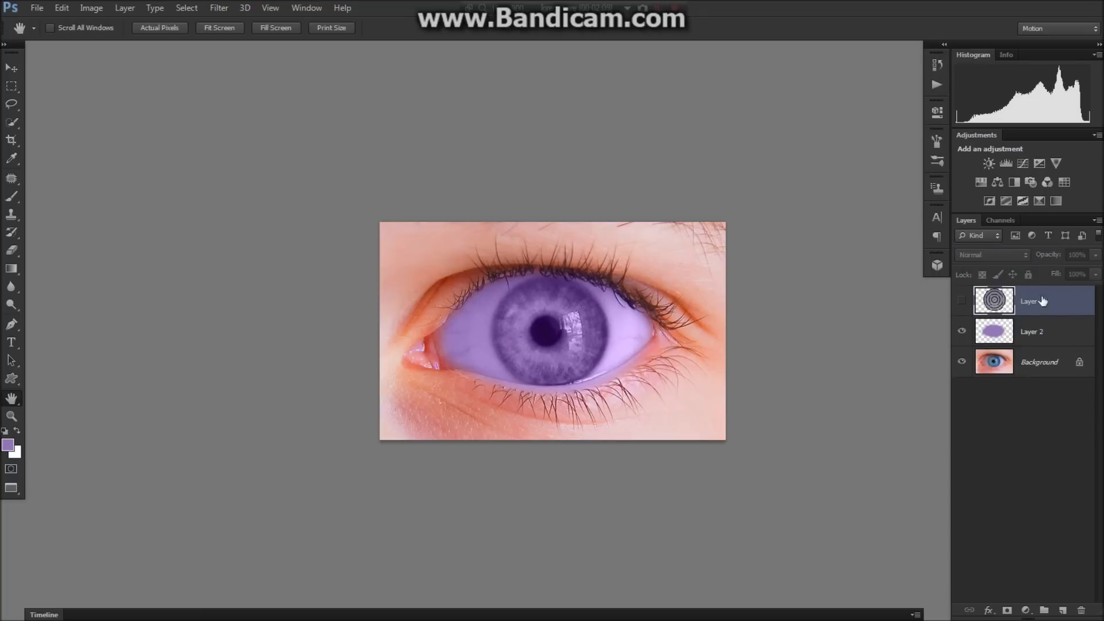
Make ring layer Layer 1 visible and set its blend mode to Overlay
click(963, 302)
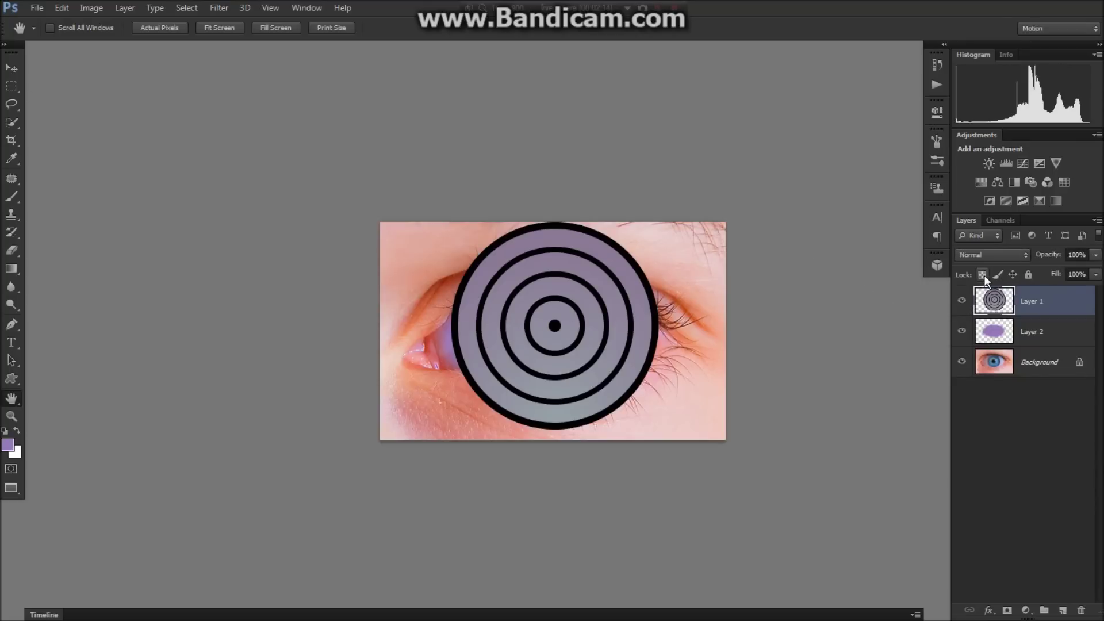
click(992, 254)
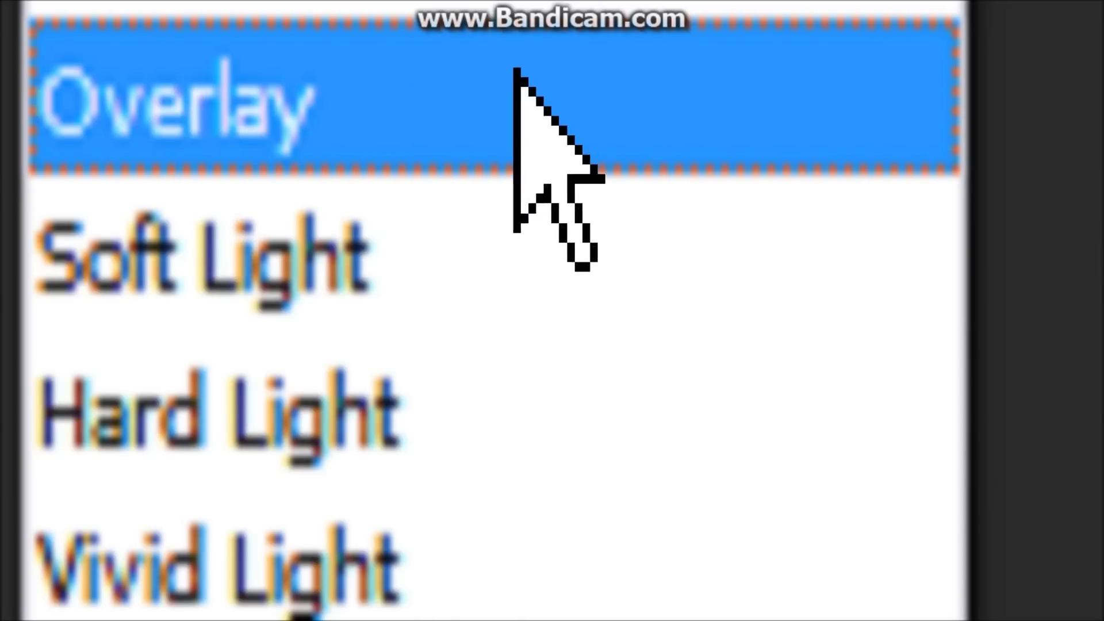
click(414, 108)
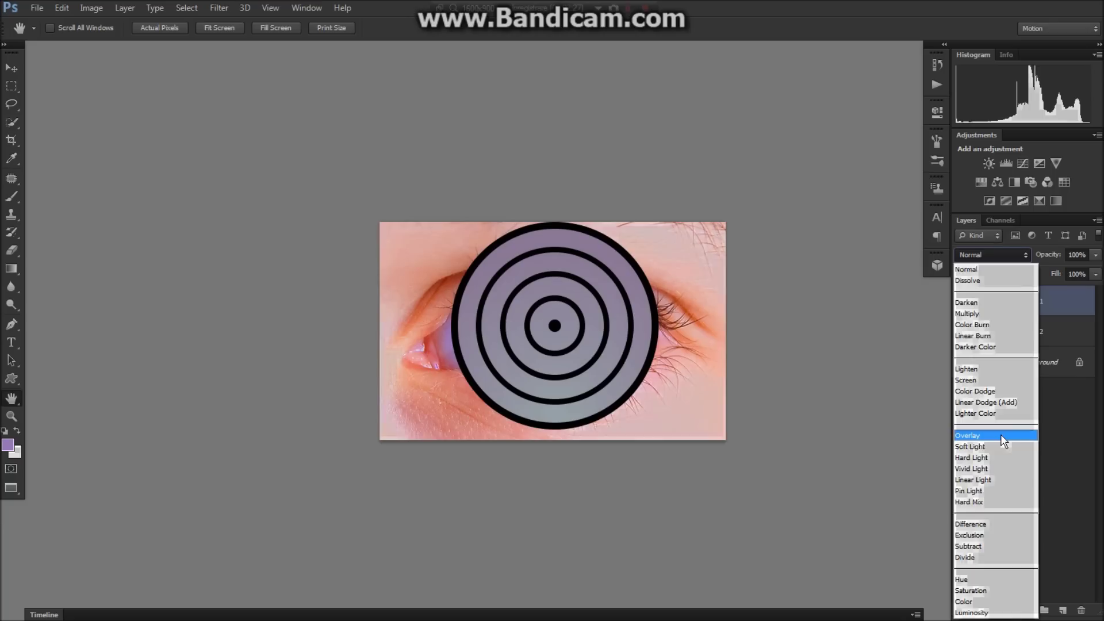
click(1000, 433)
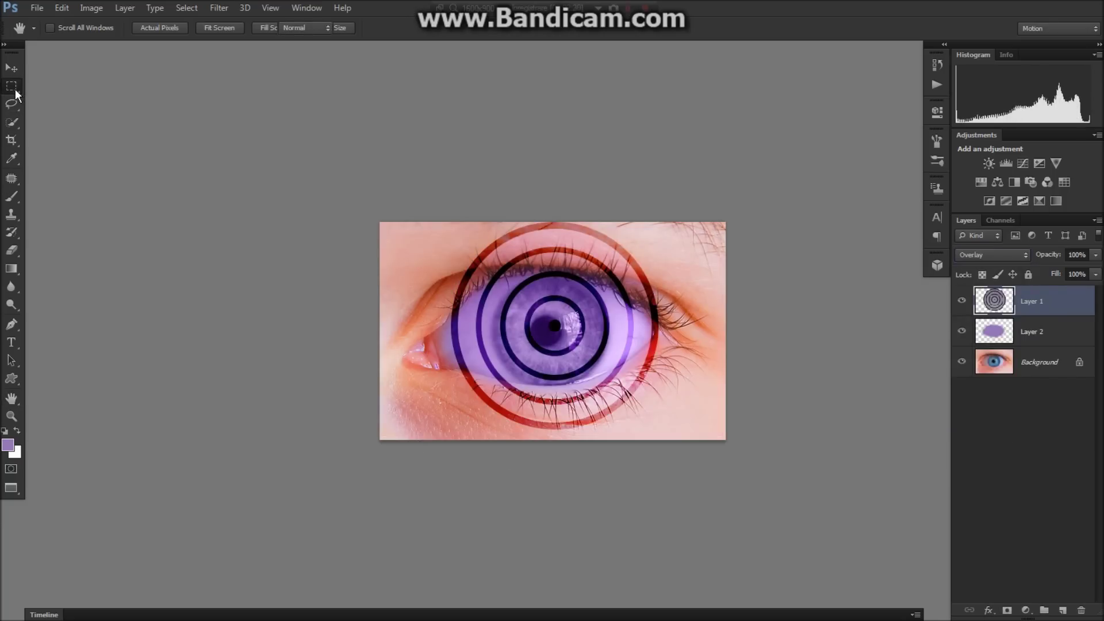
drag(15, 89, 46, 87)
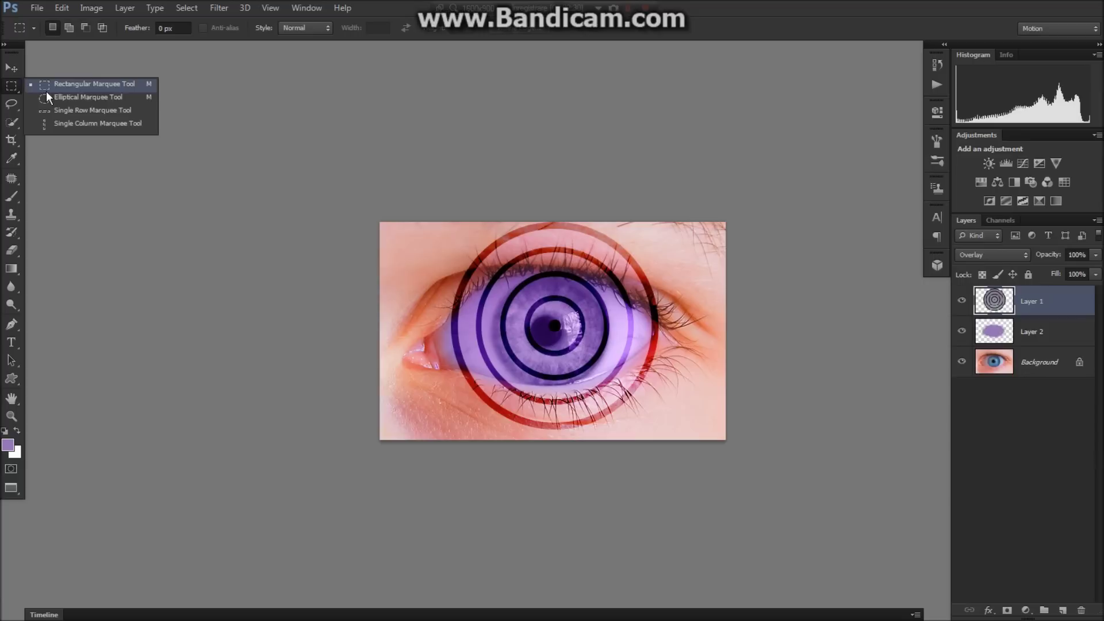
right_click(554, 334)
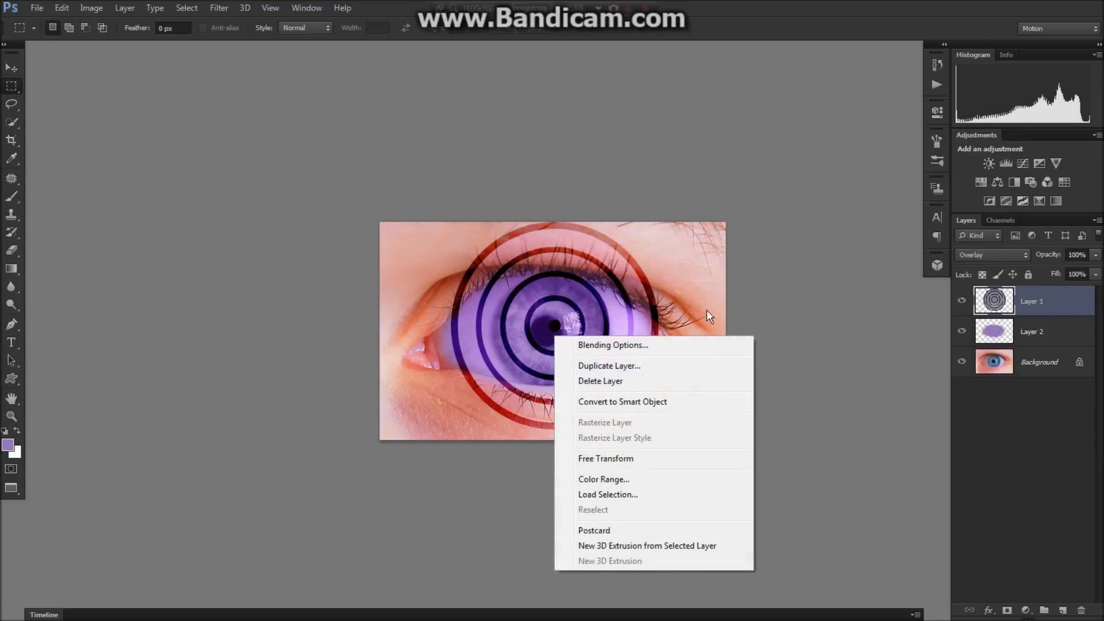
Free Transform the rings over the iris, stretching them slightly wider and taller, then apply
click(628, 460)
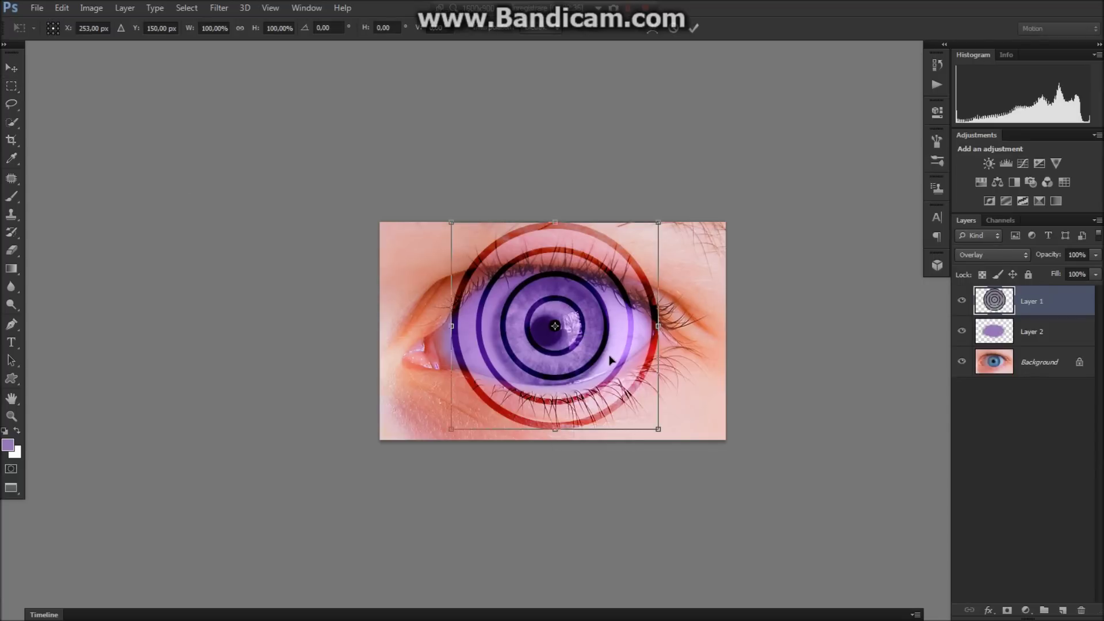
drag(606, 361, 597, 370)
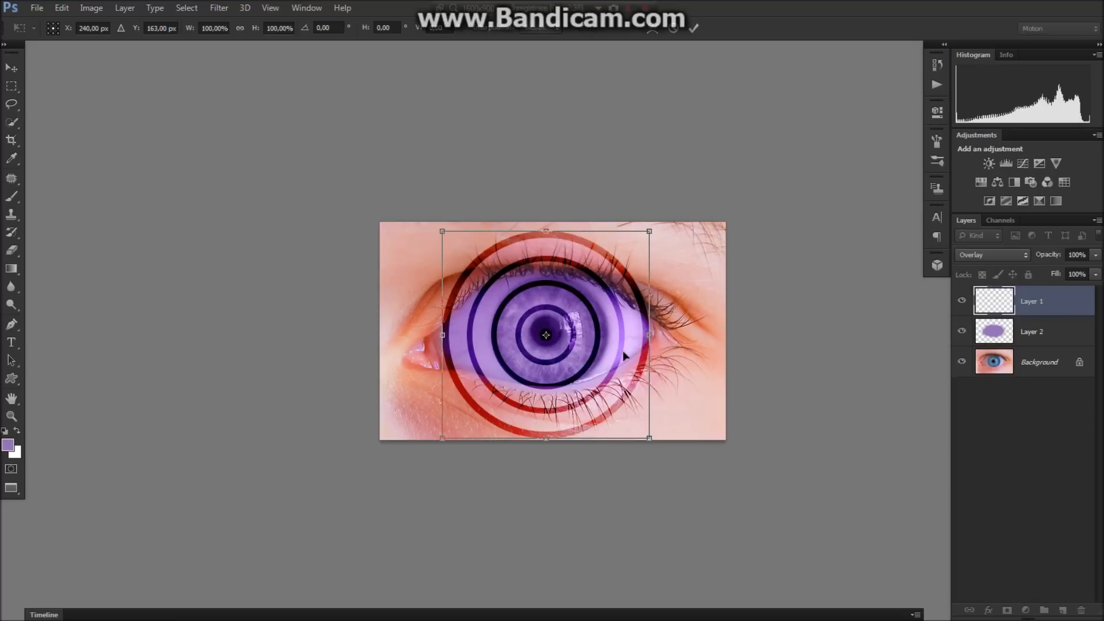
drag(645, 334, 657, 334)
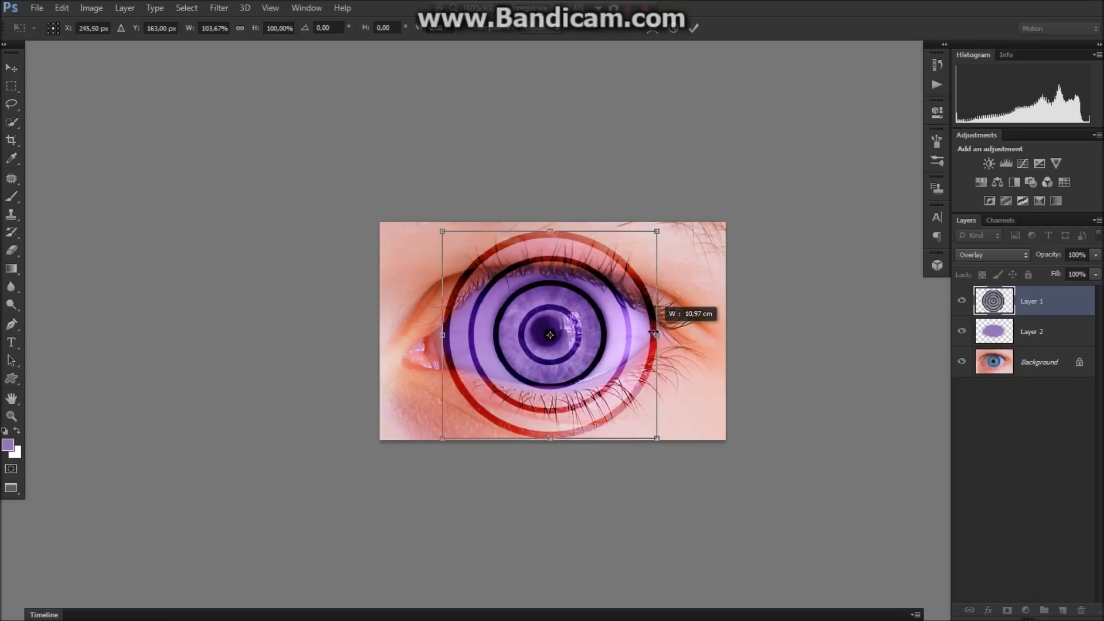
drag(550, 227, 550, 224)
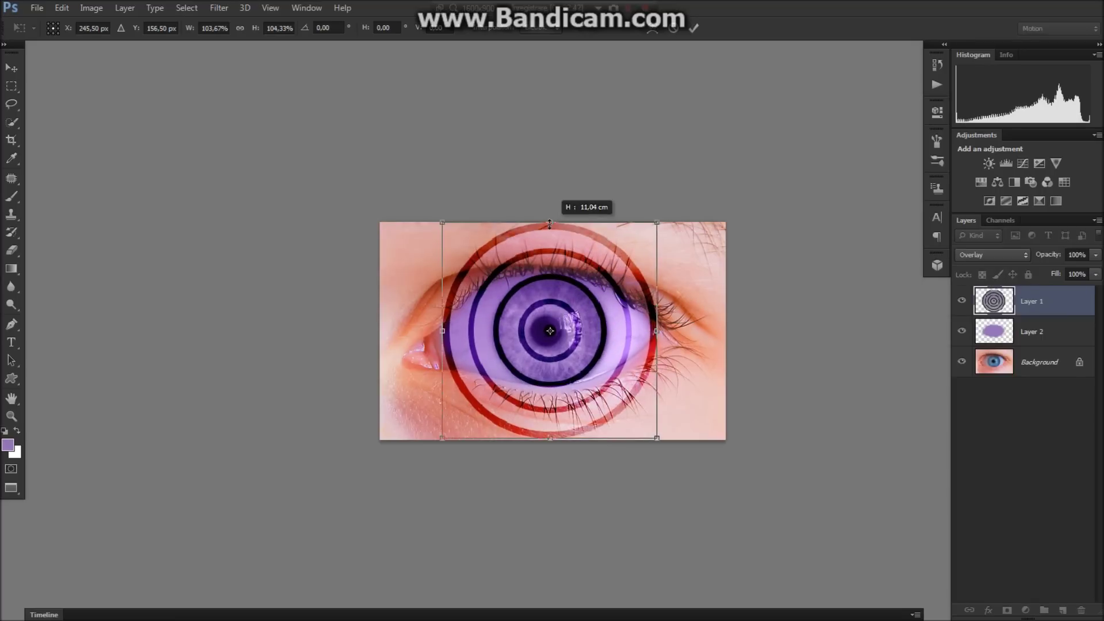
drag(442, 332, 438, 332)
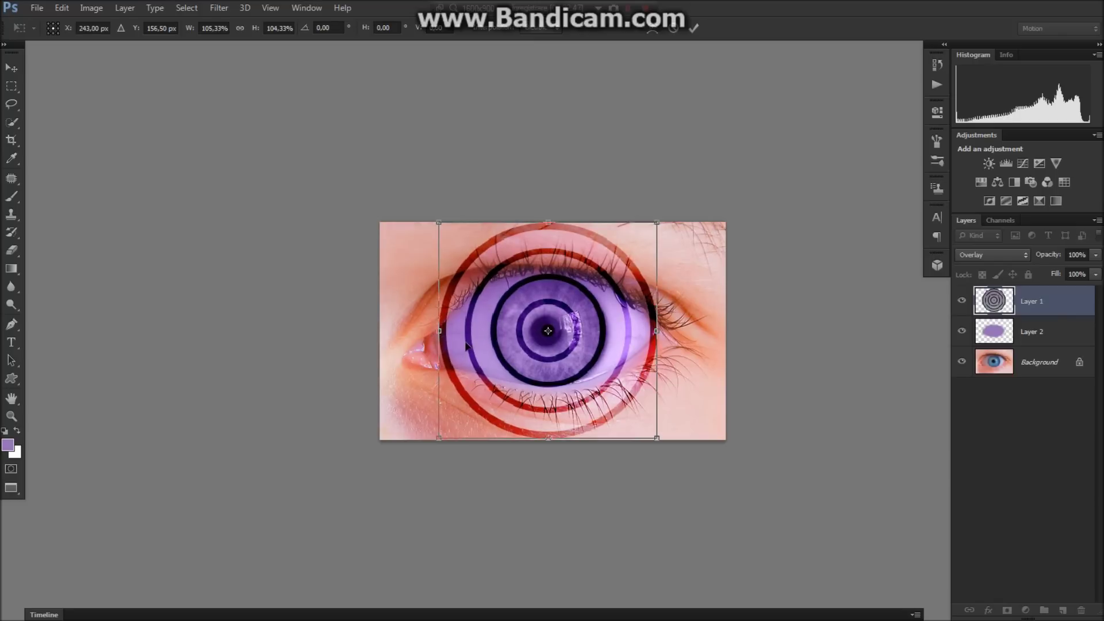
drag(548, 356, 552, 357)
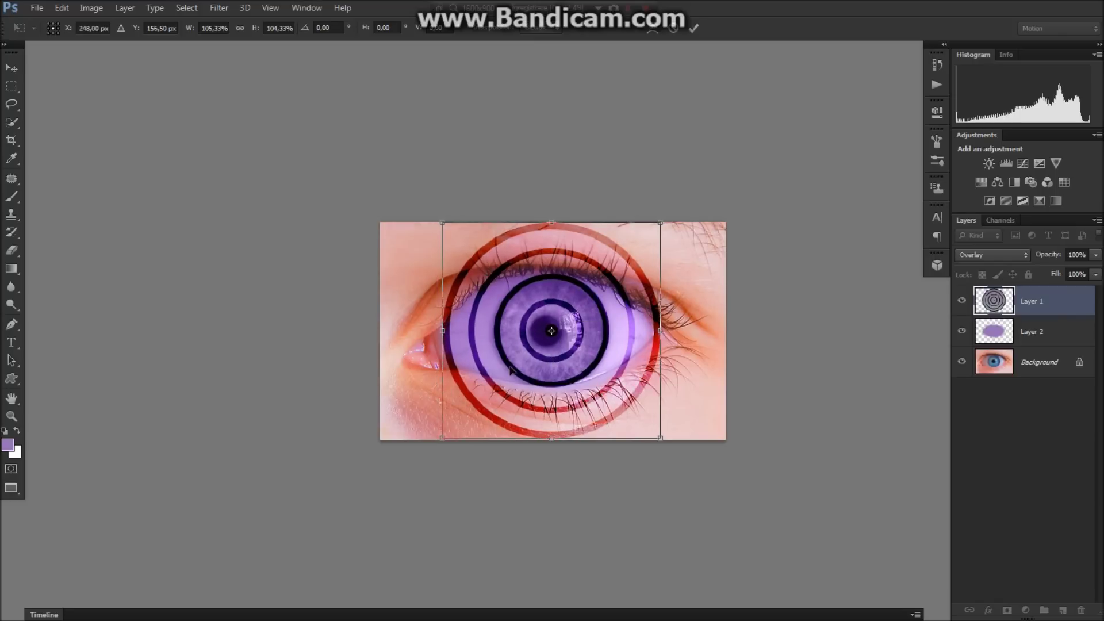
drag(441, 331, 433, 332)
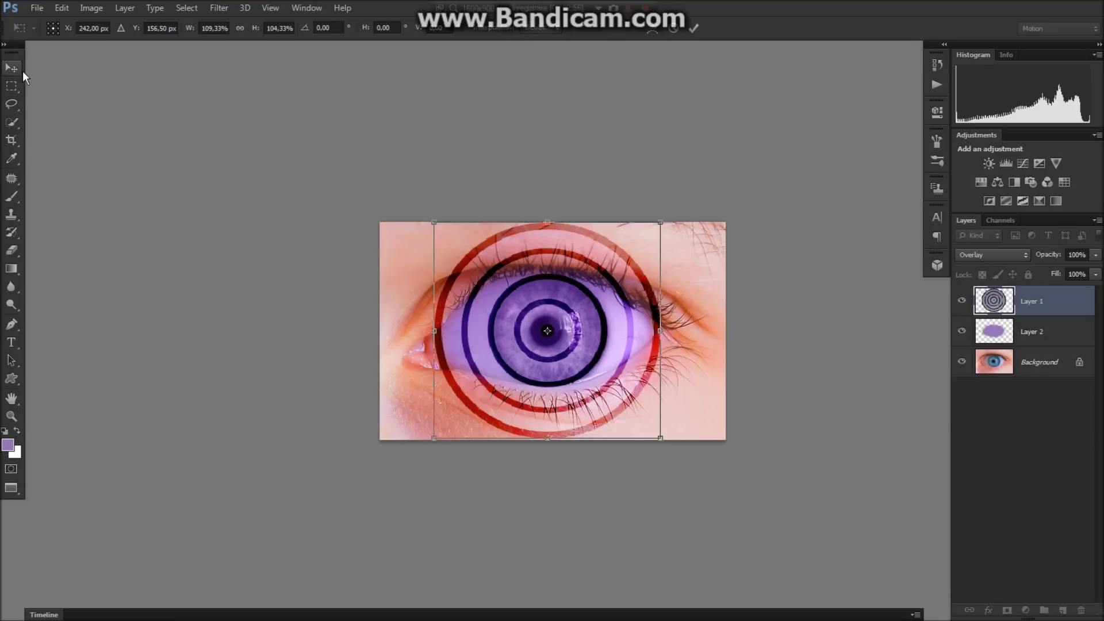
click(13, 66)
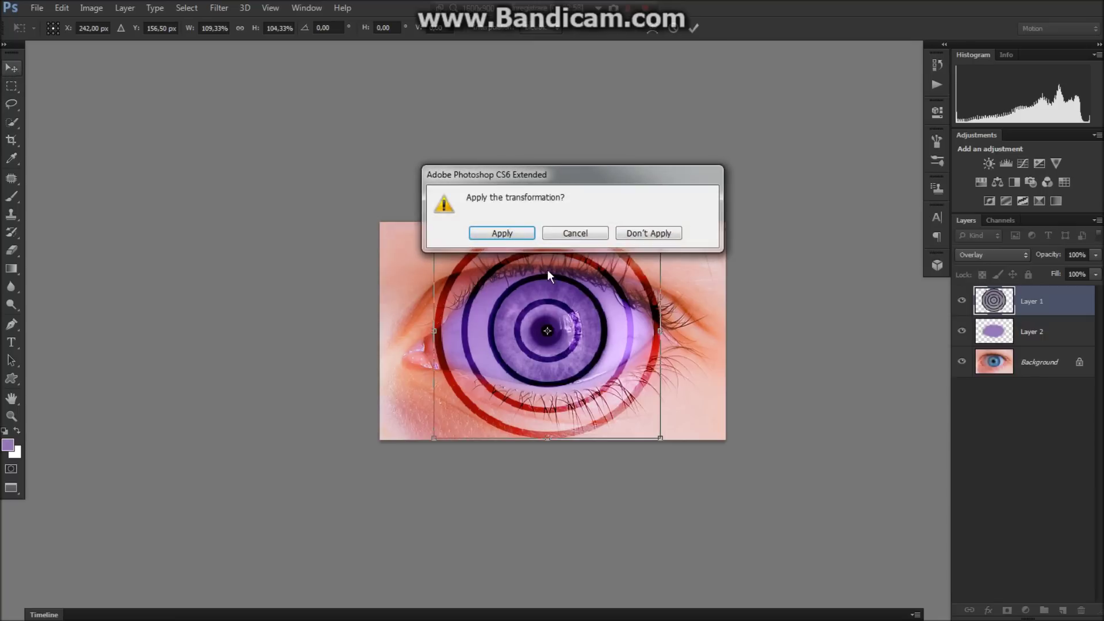
click(502, 233)
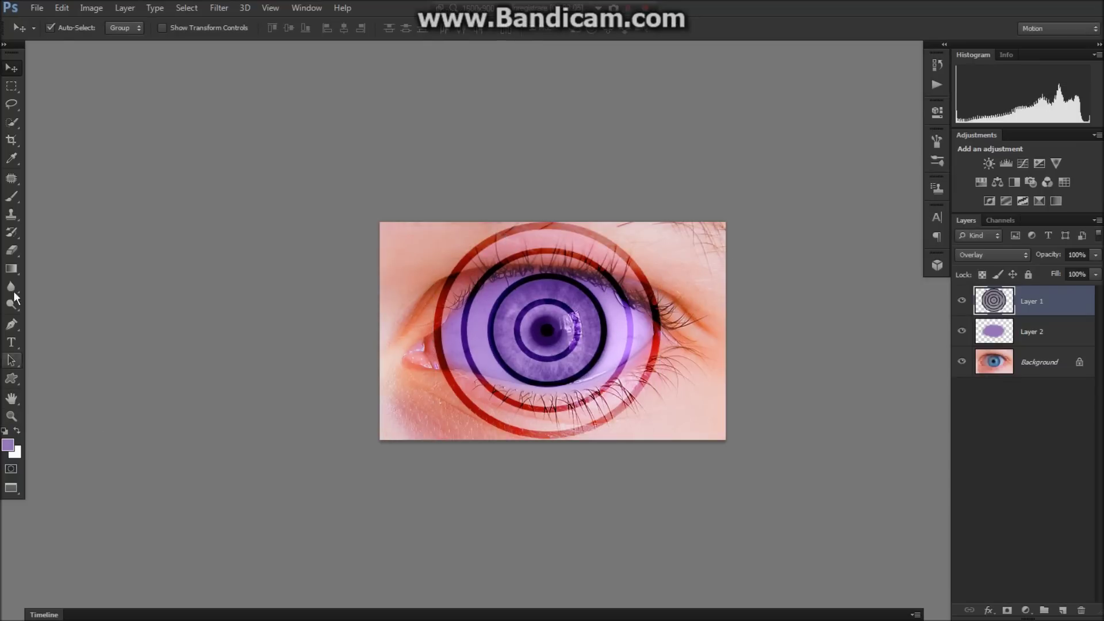
With the Eraser Tool, erase the red ring's upper arcs spilling onto the lashes and skin
right_click(11, 256)
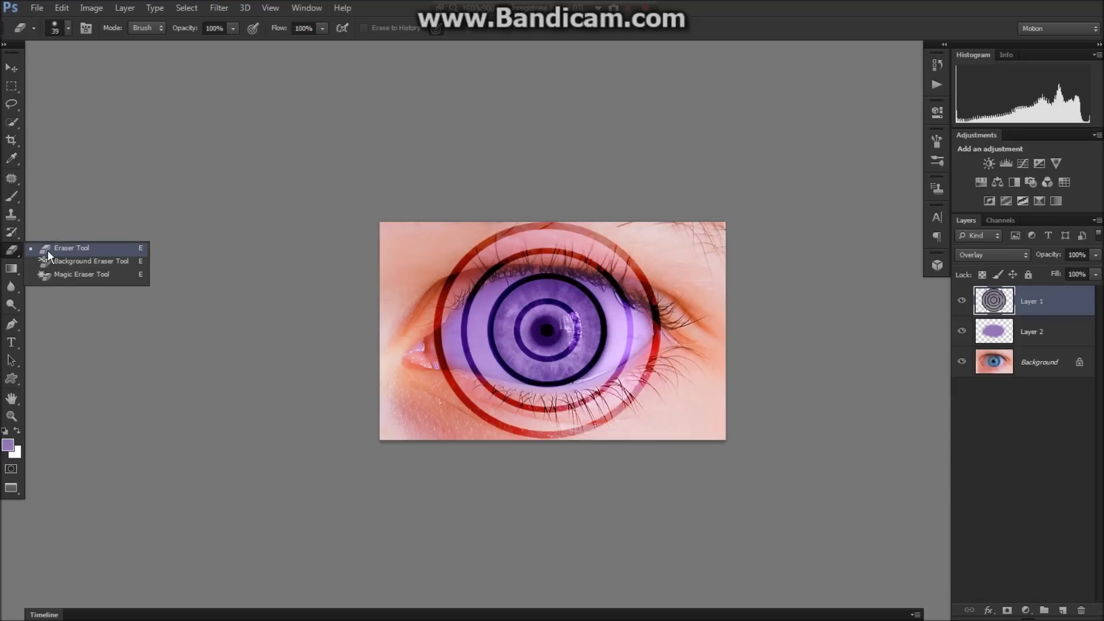
click(47, 250)
mouse_move(567, 228)
mouse_down()
mouse_move(510, 229)
mouse_move(550, 243)
mouse_up()
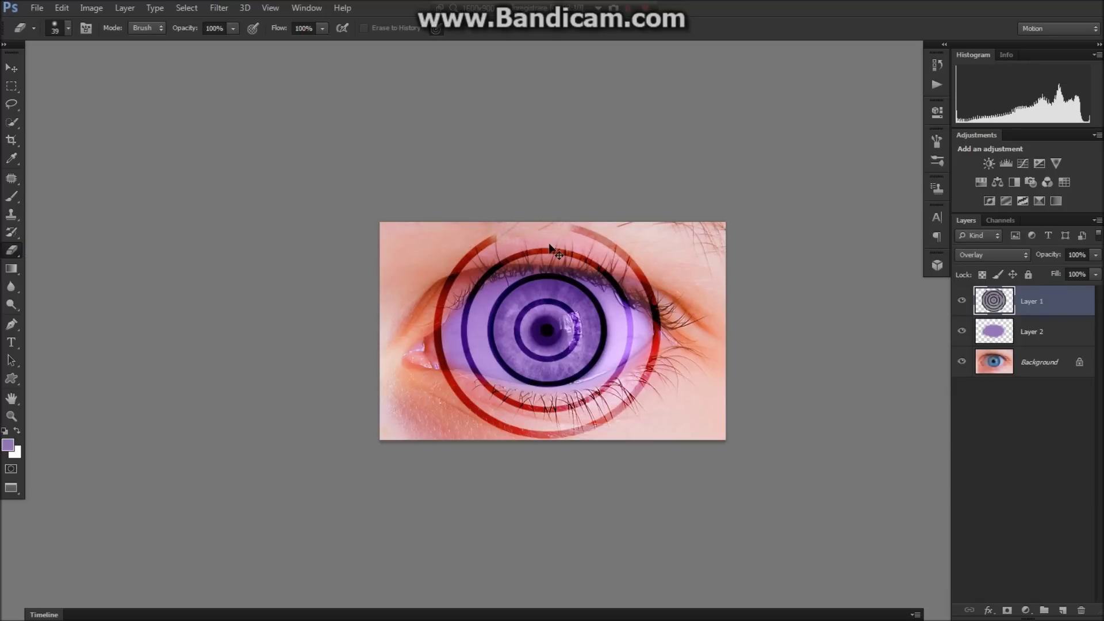
key(ctrl+plus)
mouse_move(576, 172)
mouse_down()
mouse_move(486, 172)
mouse_move(381, 210)
mouse_move(413, 193)
mouse_up()
mouse_move(581, 178)
mouse_down()
mouse_move(691, 230)
mouse_move(734, 235)
mouse_move(707, 195)
mouse_move(650, 150)
mouse_move(531, 116)
mouse_up()
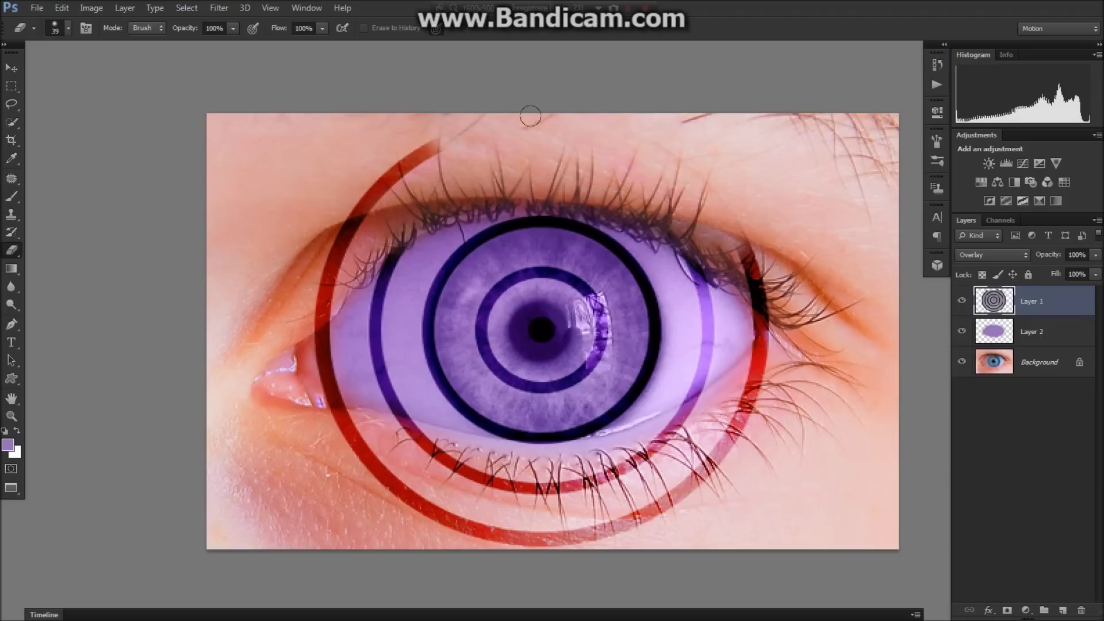
mouse_move(736, 228)
mouse_down()
mouse_move(760, 296)
mouse_move(777, 283)
mouse_up()
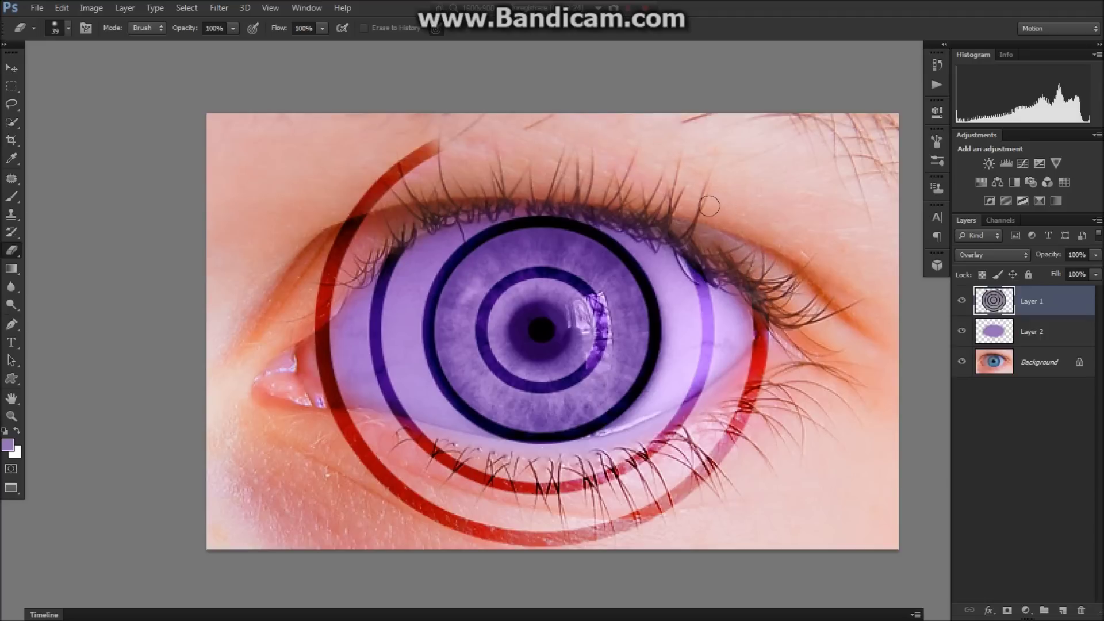
mouse_move(440, 143)
mouse_down()
mouse_move(339, 201)
mouse_move(284, 305)
mouse_move(302, 297)
mouse_up()
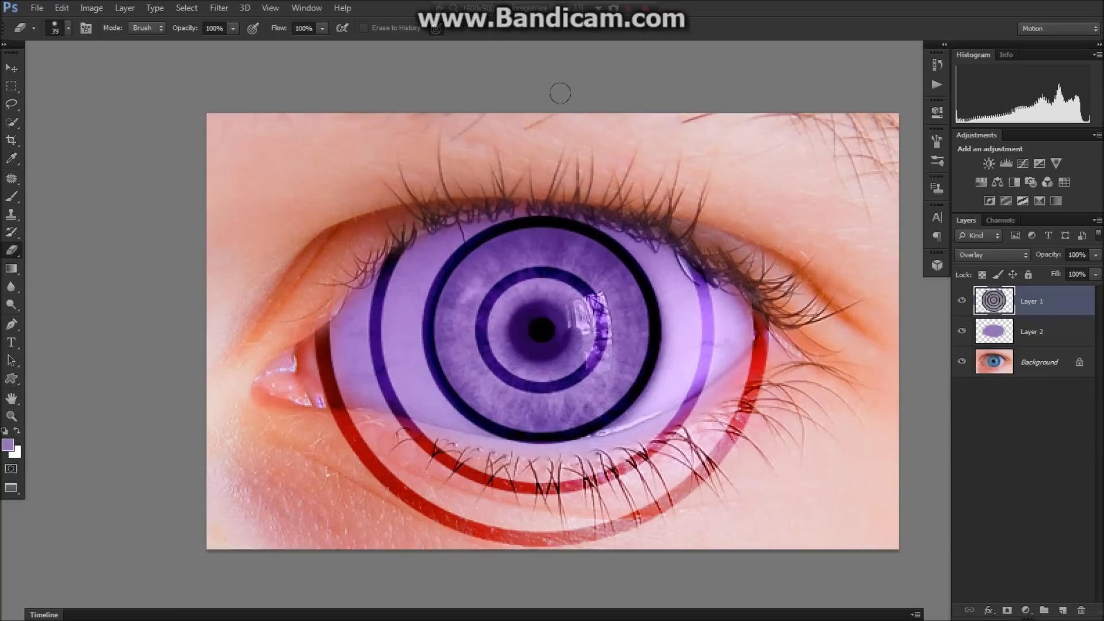
Erase the red ring's lower arcs along the lower lashes and eye corners
mouse_move(323, 444)
mouse_down()
mouse_move(345, 426)
mouse_move(337, 417)
mouse_move(328, 422)
mouse_move(422, 491)
mouse_move(481, 506)
mouse_move(437, 518)
mouse_up()
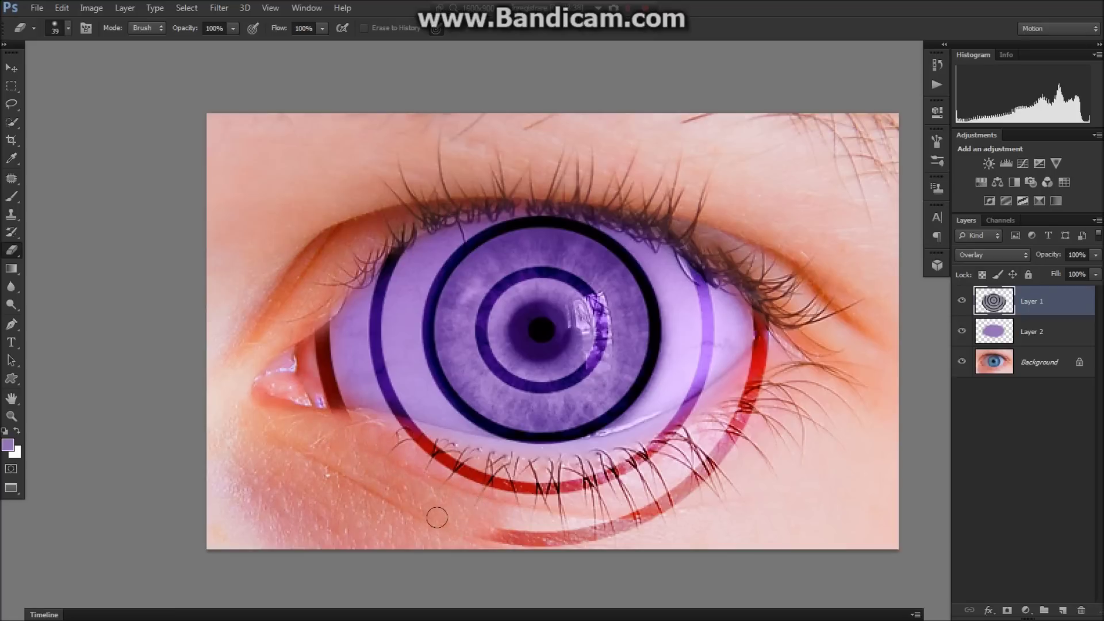
mouse_move(355, 479)
mouse_down()
mouse_move(547, 525)
mouse_move(641, 504)
mouse_move(712, 450)
mouse_move(762, 350)
mouse_move(751, 359)
mouse_up()
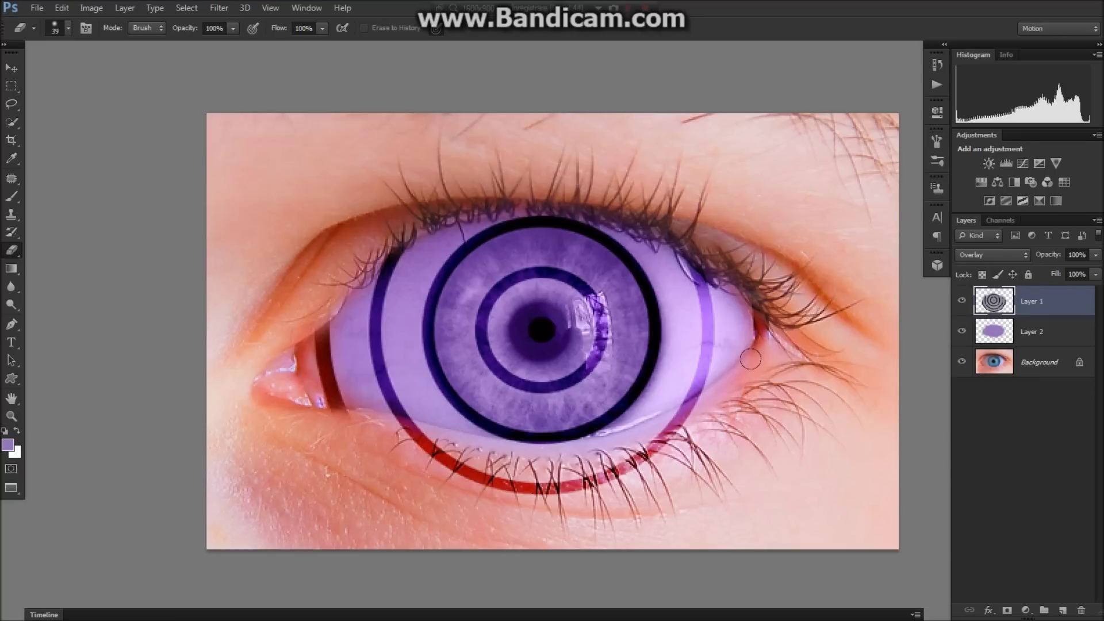
drag(774, 342, 771, 301)
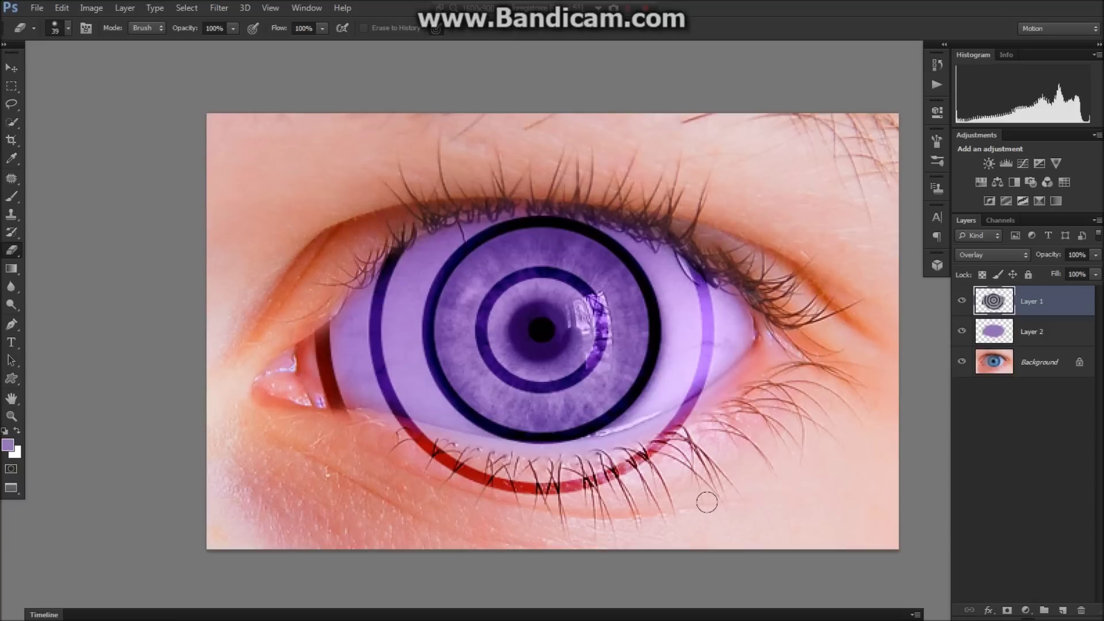
mouse_move(515, 494)
mouse_down()
mouse_move(642, 443)
mouse_move(679, 412)
mouse_up()
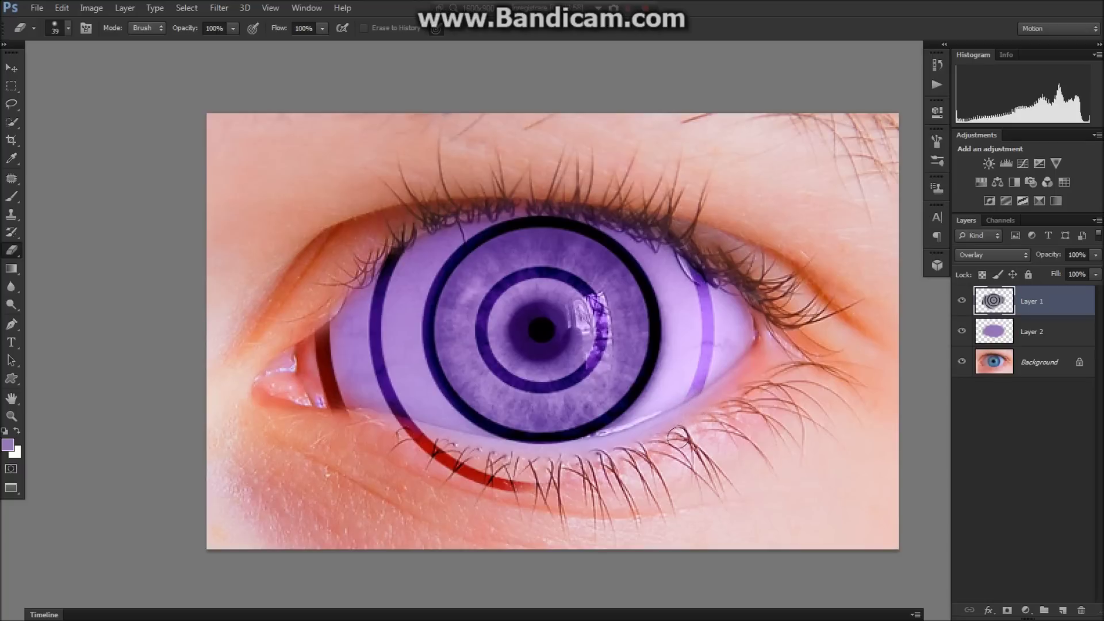
drag(569, 477, 401, 435)
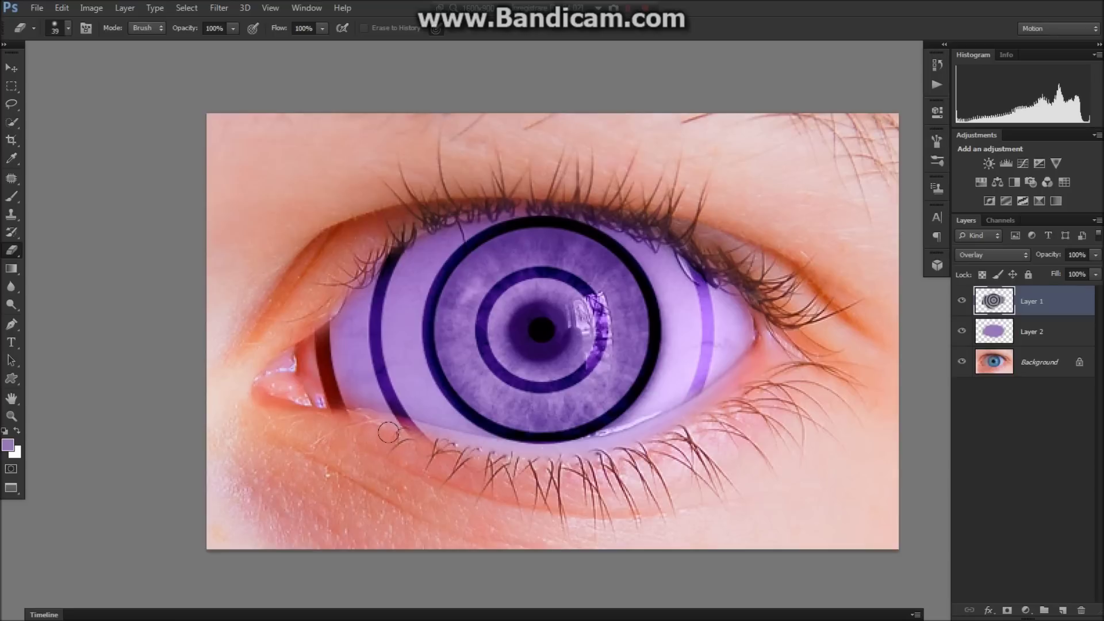
drag(404, 436, 350, 429)
right_click(348, 424)
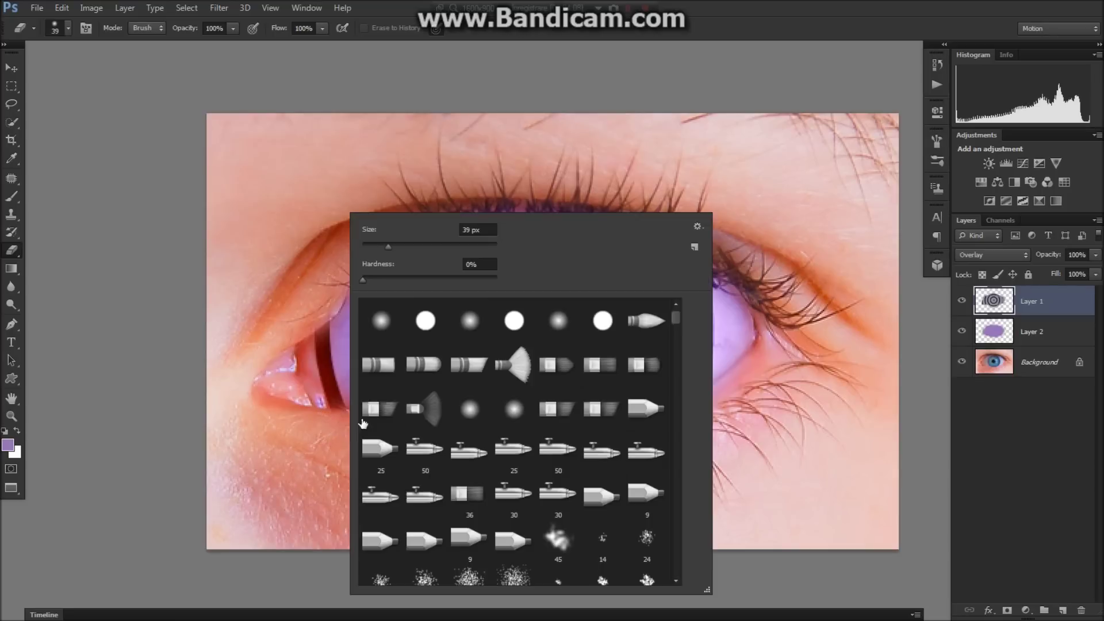
Set the eraser to 20 px, erase the faint purple along the lower eyelid, and zoom out
click(375, 246)
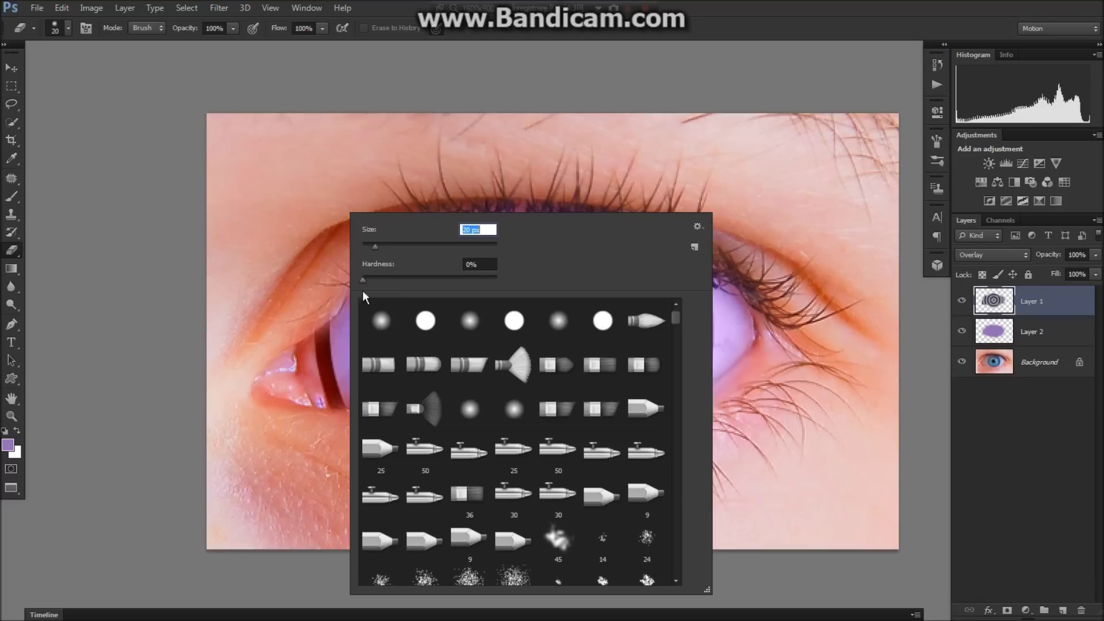
click(381, 321)
click(315, 469)
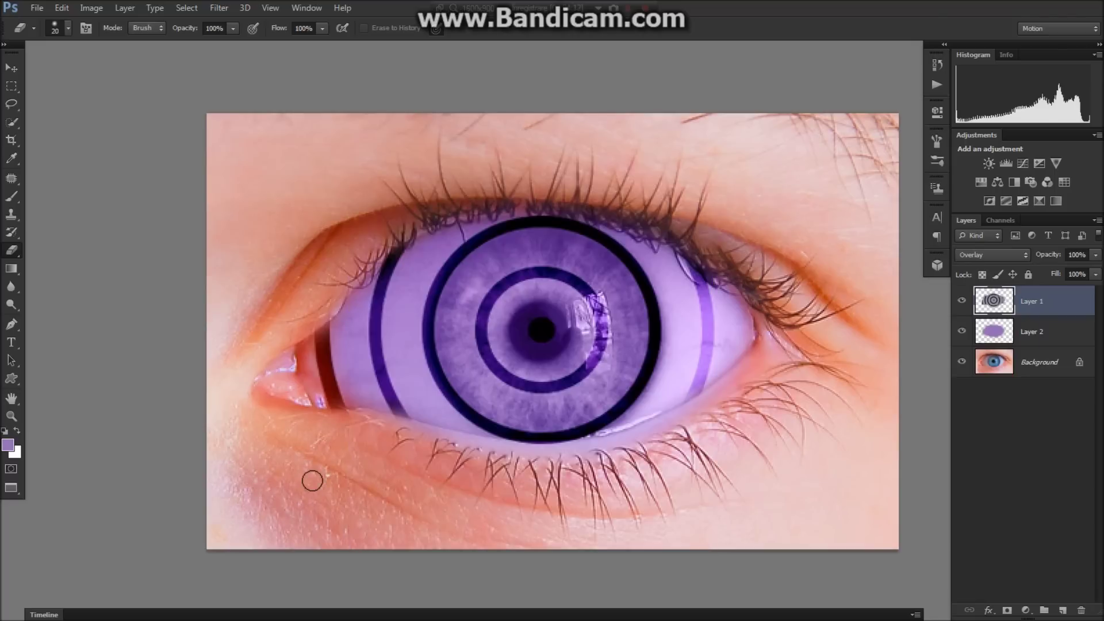
drag(345, 419, 394, 428)
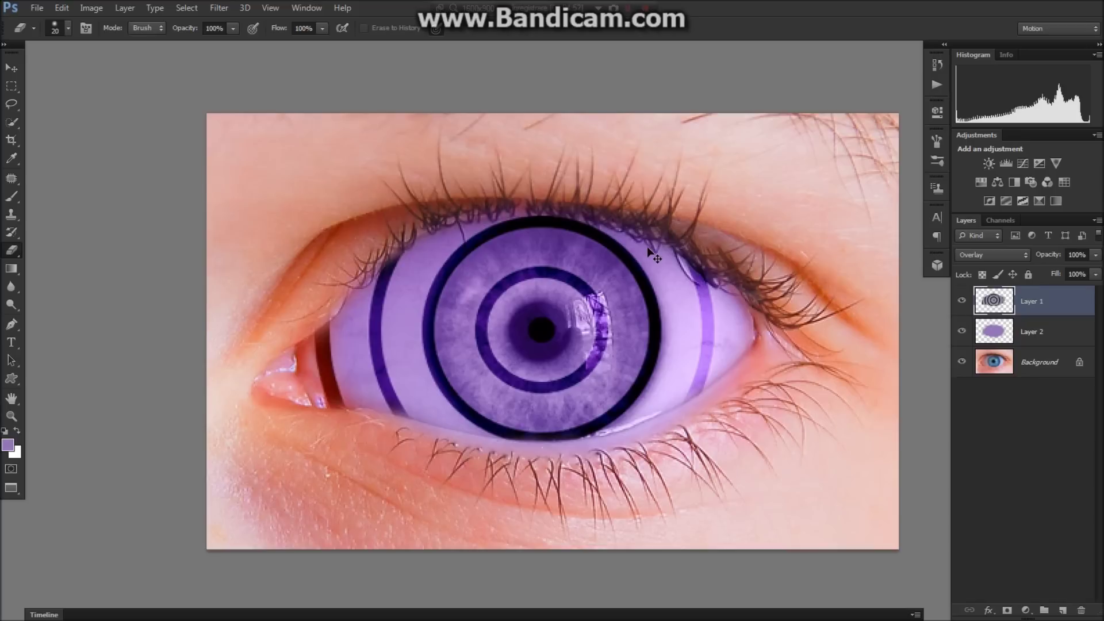
key(ctrl+minus)
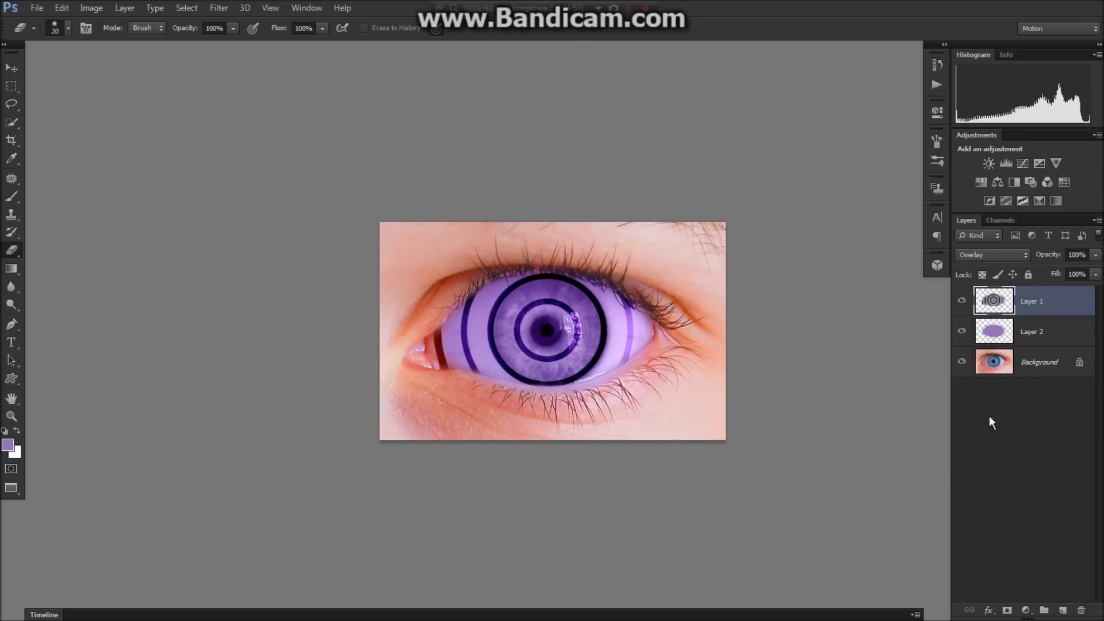
Select the original photo's Background layer beneath the finished purple ringed eye
click(1030, 374)
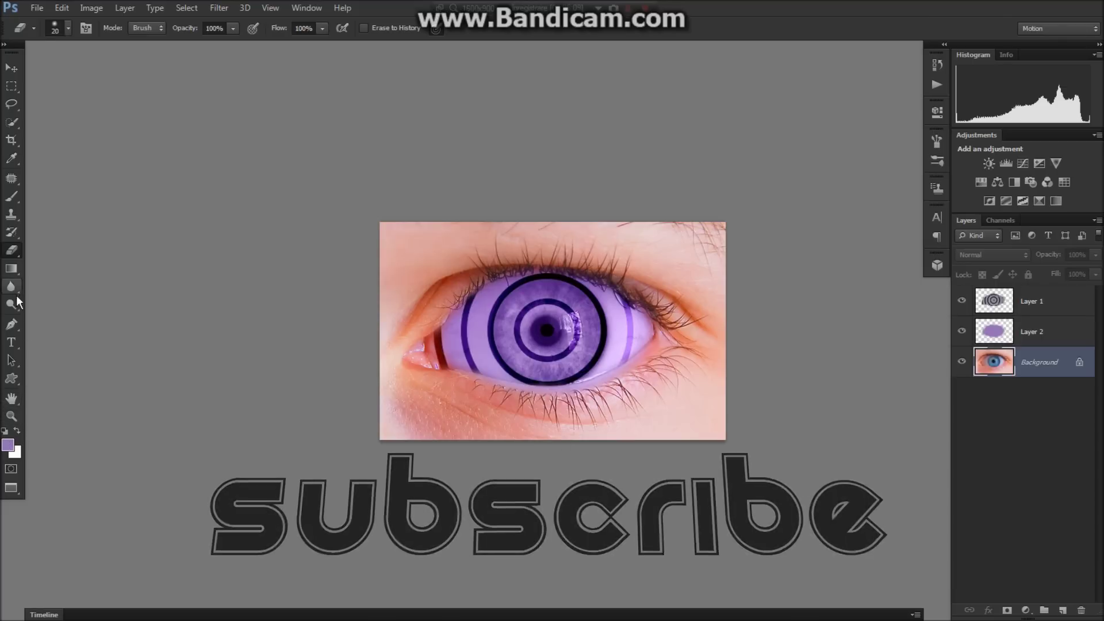
click(11, 398)
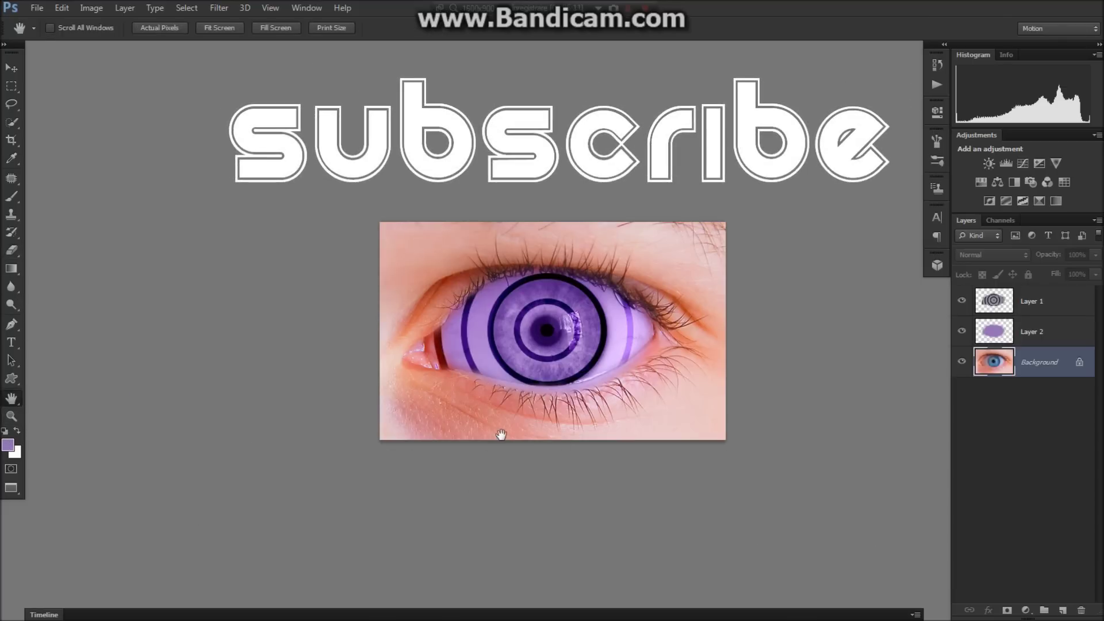
drag(501, 435, 423, 446)
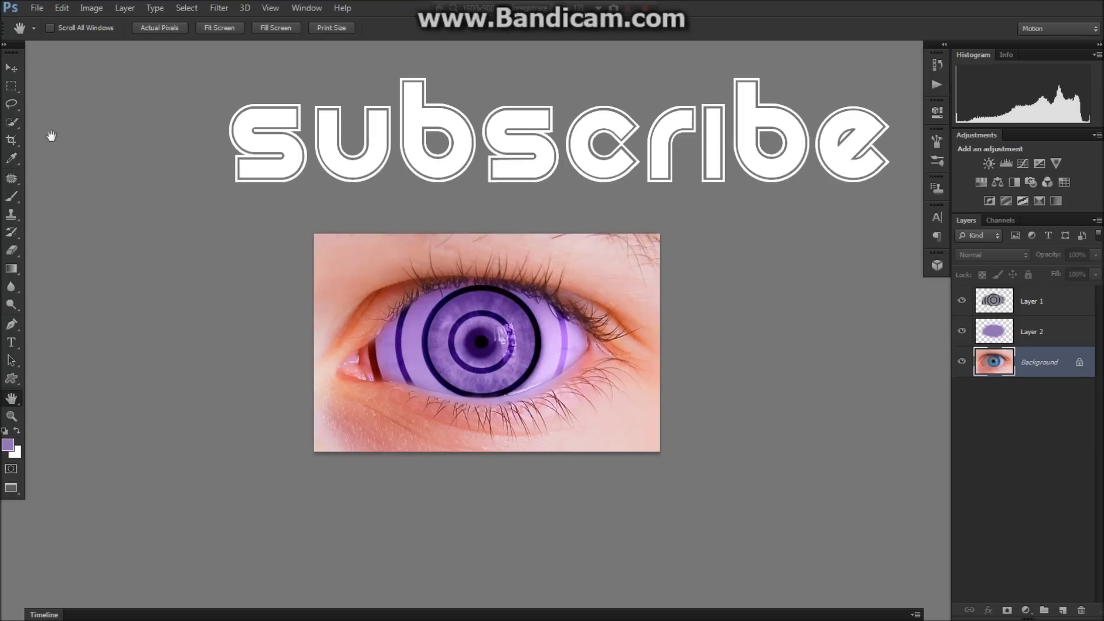
click(11, 67)
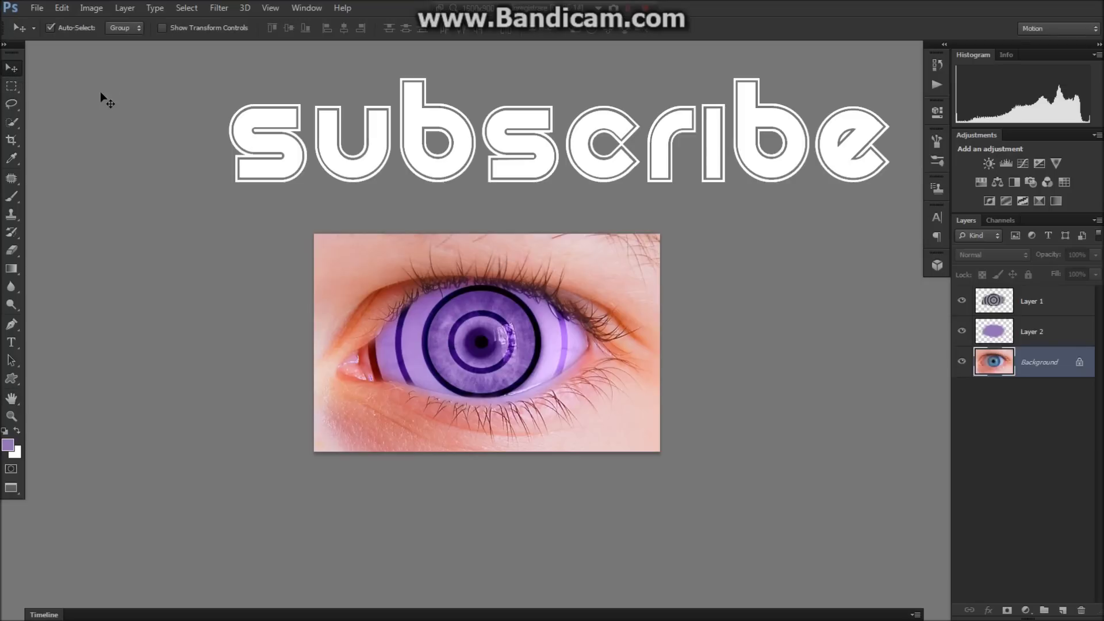